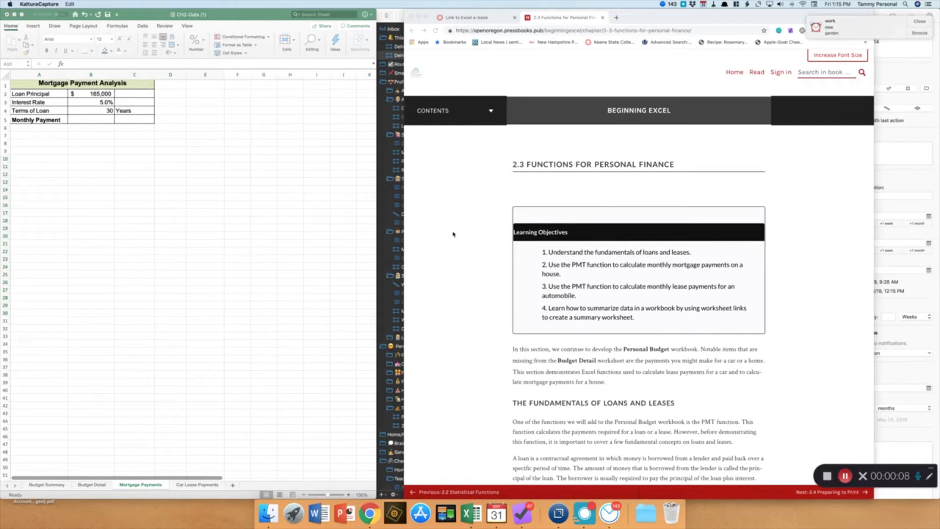
# Read the e-book's fundamentals of loans and leases, covering the key terms in Table 2.5 and the amortization table in Figure 2.29
pyautogui.scroll(-4, 453, 233)
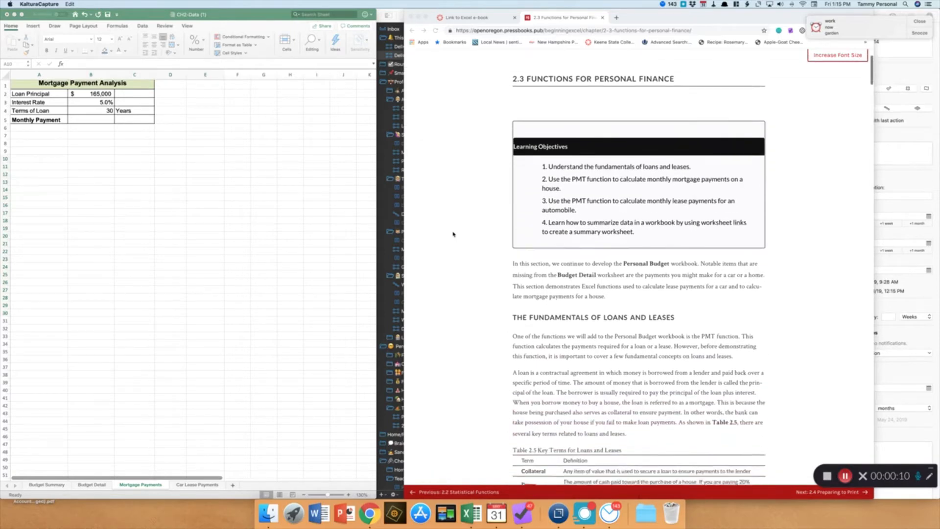
pyautogui.scroll(-2, 453, 234)
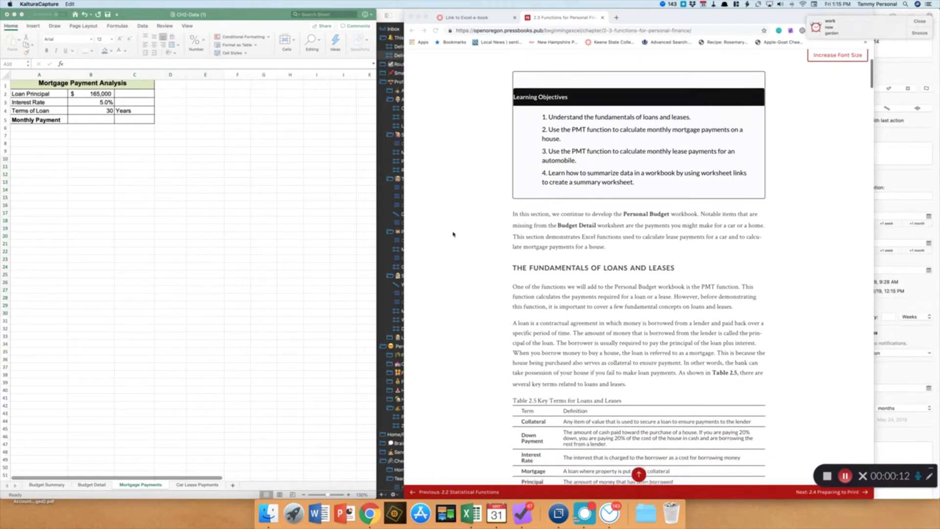
pyautogui.scroll(-2, 453, 234)
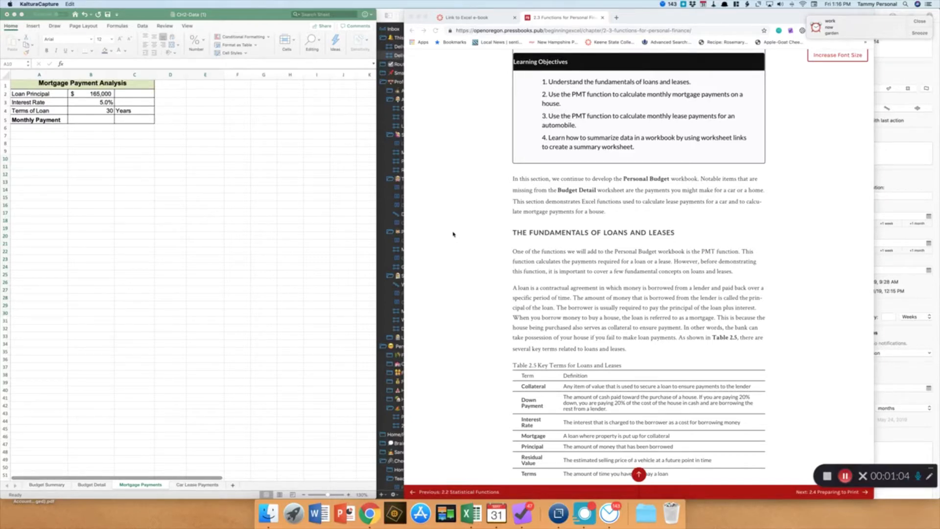
pyautogui.scroll(-10, 480, 283)
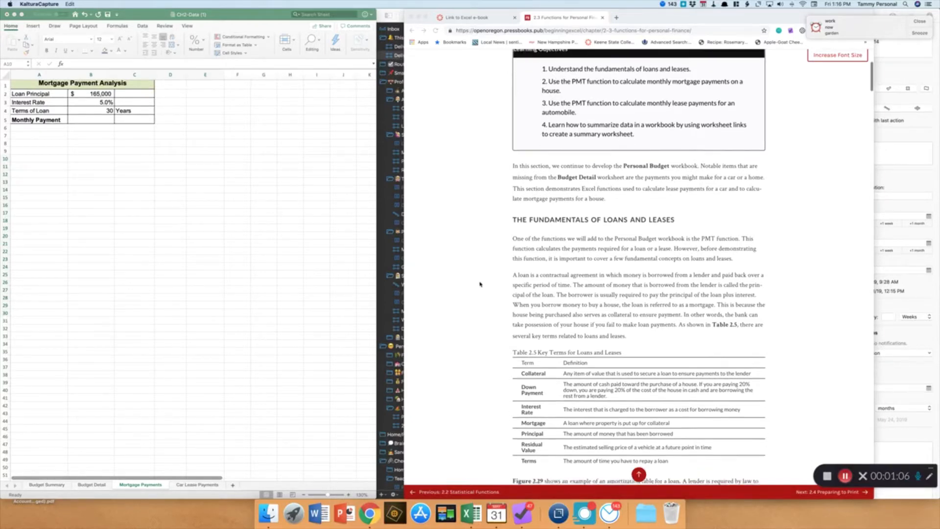
pyautogui.scroll(-6, 479, 283)
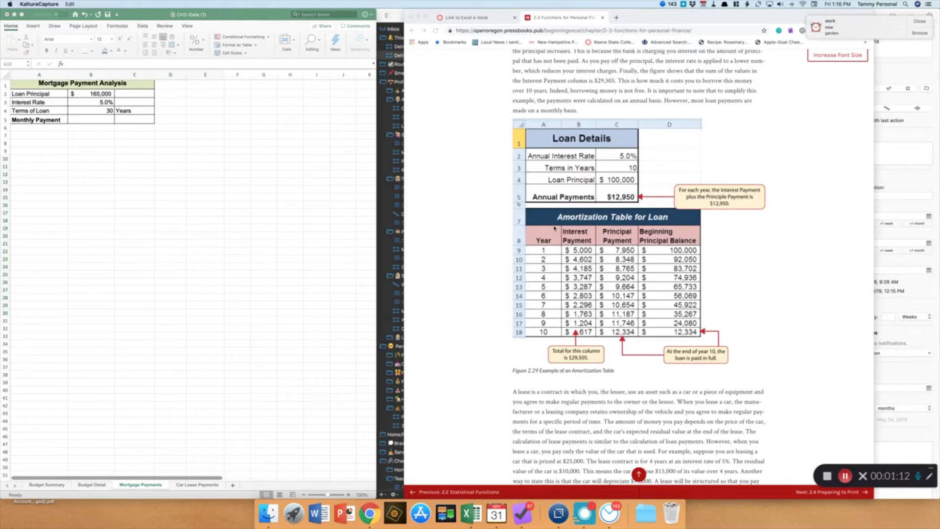
pyautogui.scroll(-1, 554, 228)
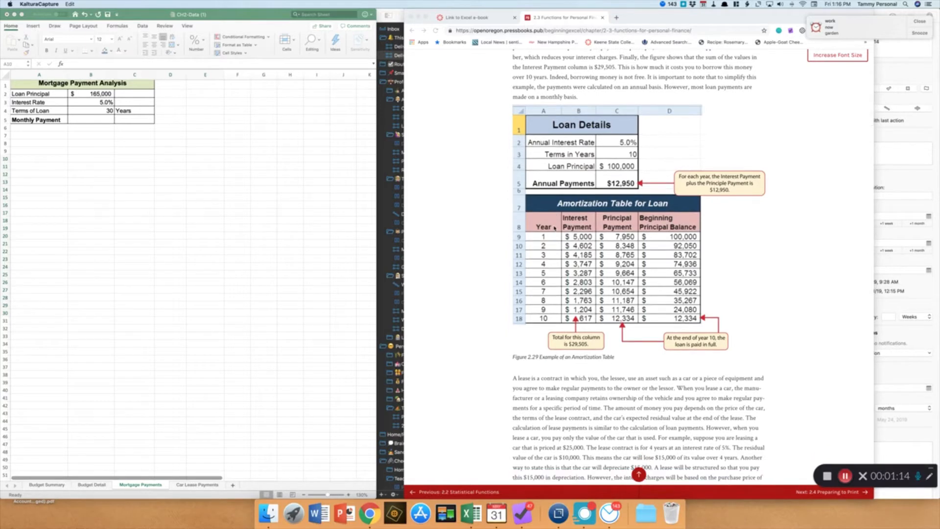
pyautogui.scroll(-1, 555, 228)
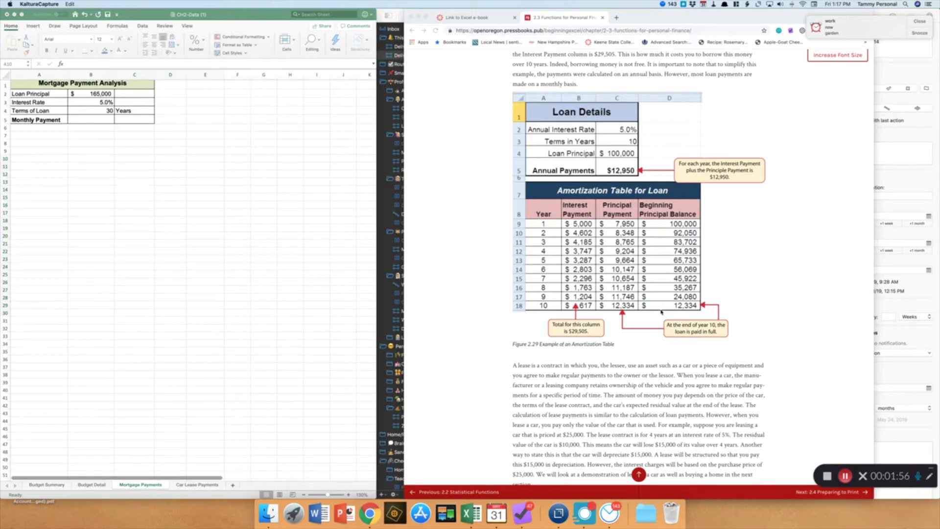
pyautogui.scroll(-2, 660, 312)
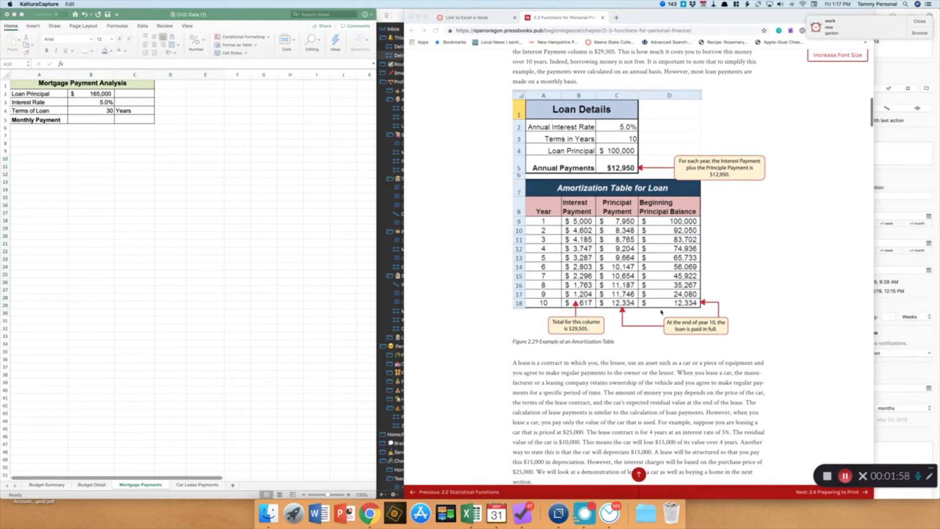
pyautogui.scroll(-3, 660, 312)
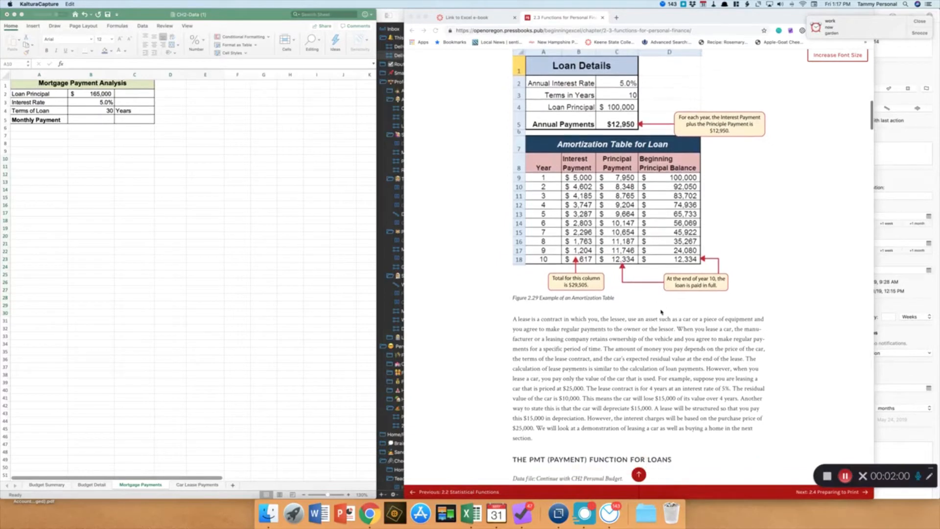
pyautogui.scroll(-10, 661, 311)
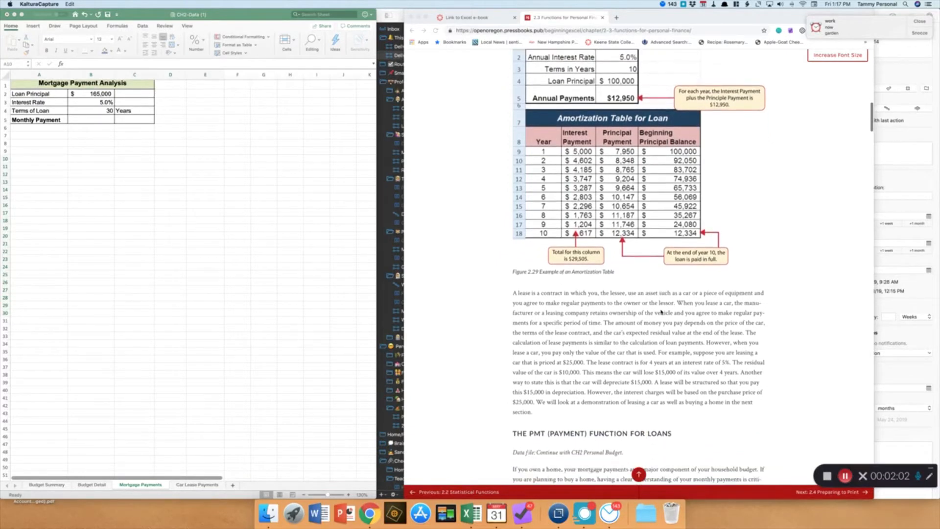
pyautogui.scroll(-2, 661, 311)
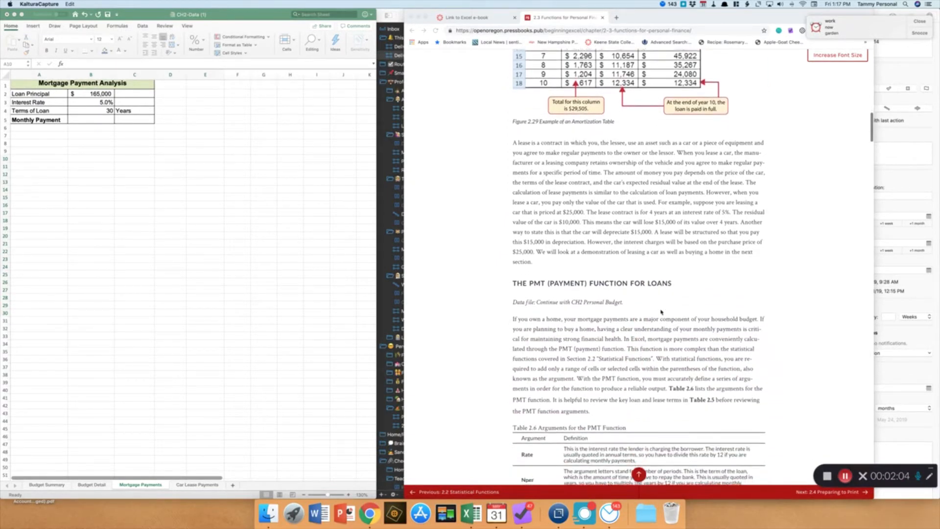
pyautogui.scroll(10, 661, 311)
pyautogui.scroll(8, 661, 311)
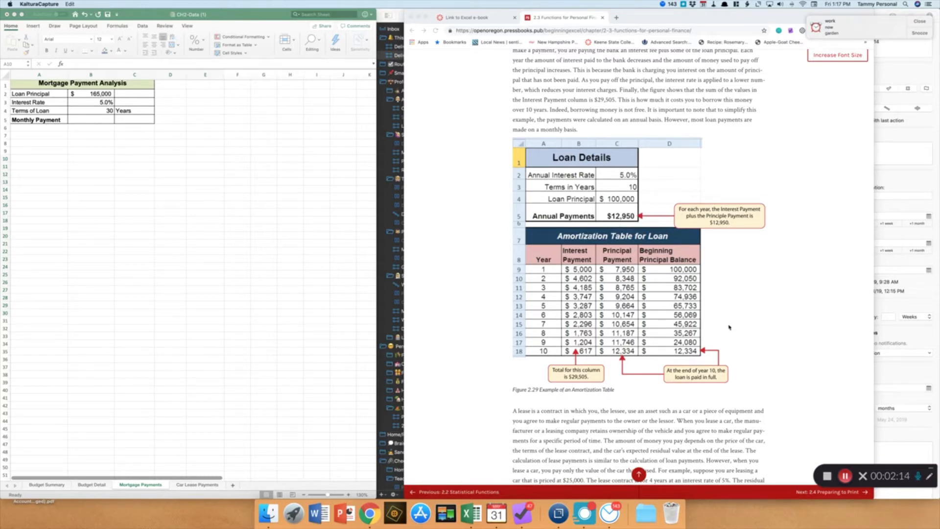
# Read the e-book section on the PMT function for loans, examining the argument definitions in Table 2.6
pyautogui.scroll(-2, 735, 358)
pyautogui.scroll(-10, 735, 357)
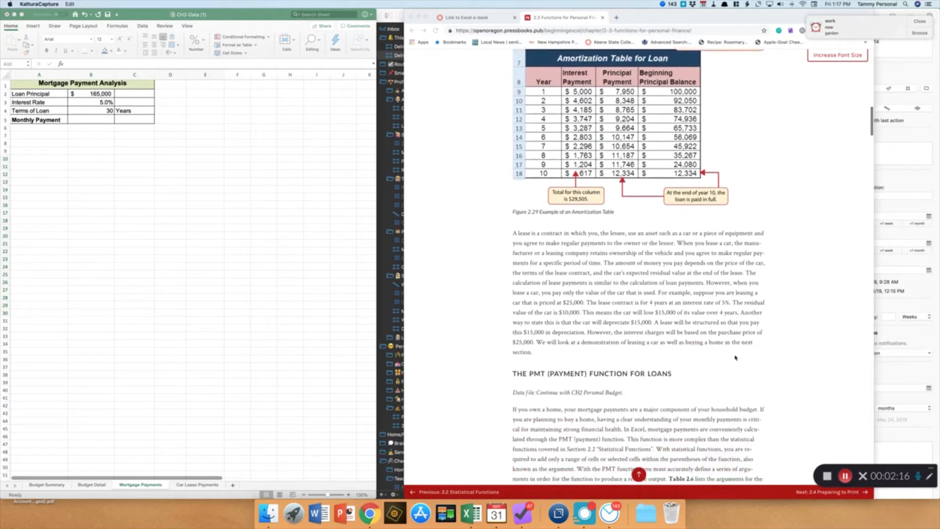
pyautogui.scroll(-5, 735, 357)
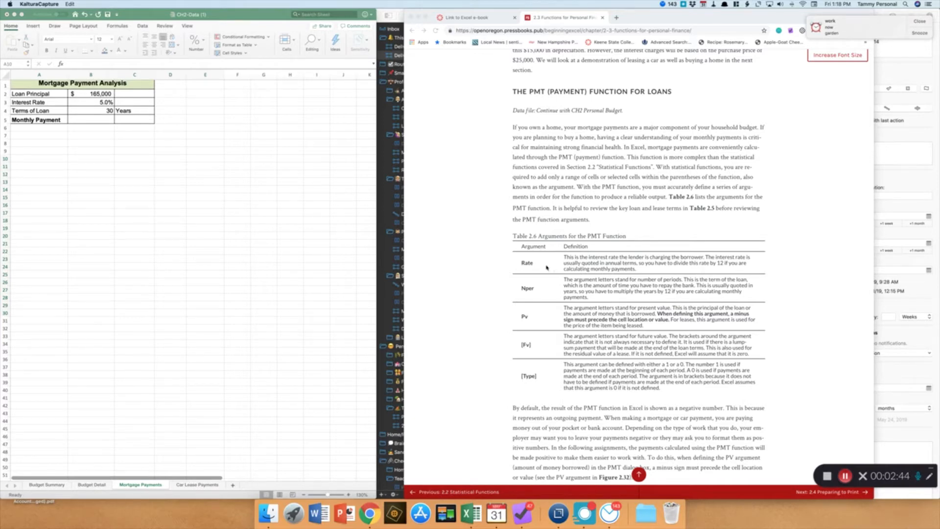
pyautogui.scroll(-2, 574, 265)
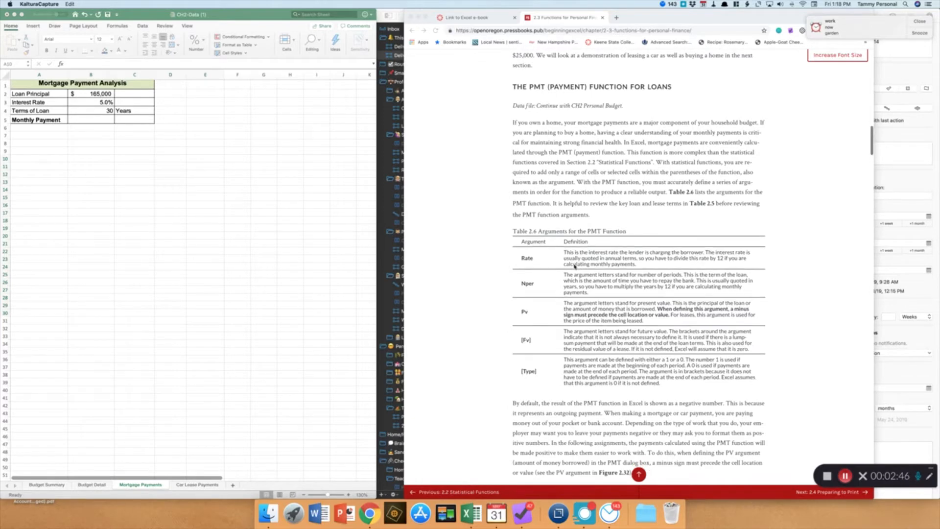
pyautogui.scroll(-3, 575, 265)
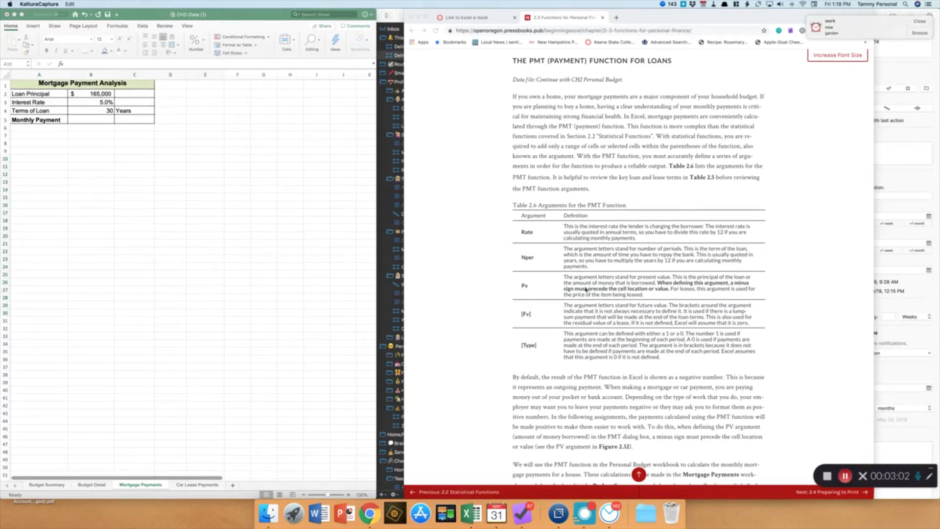
pyautogui.scroll(-3, 585, 289)
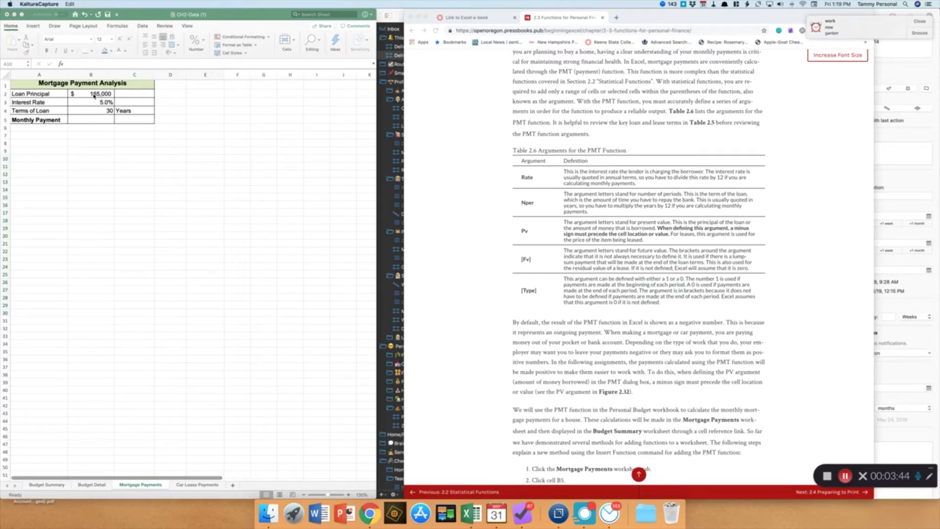
# Switch to Excel and calculate the monthly payment in cell B5 of the Mortgage Payments sheet with =PMT(B3/12,B4*12,-B2)
pyautogui.click(86, 120)
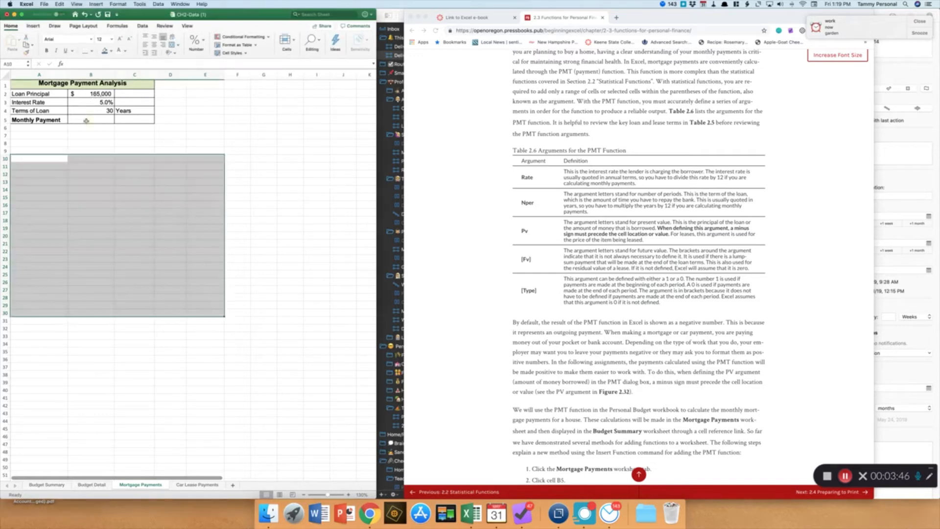
pyautogui.click(86, 121)
pyautogui.scroll(-10, 465, 248)
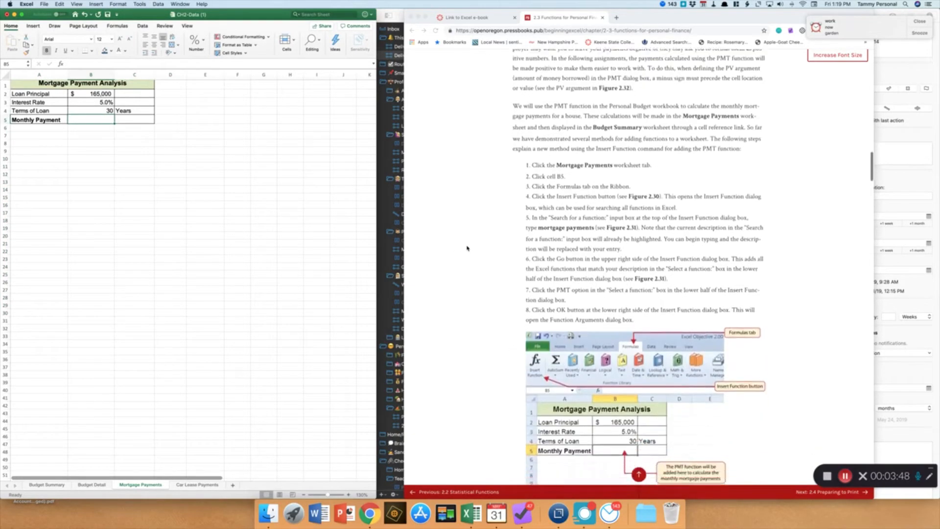
pyautogui.scroll(-7, 466, 247)
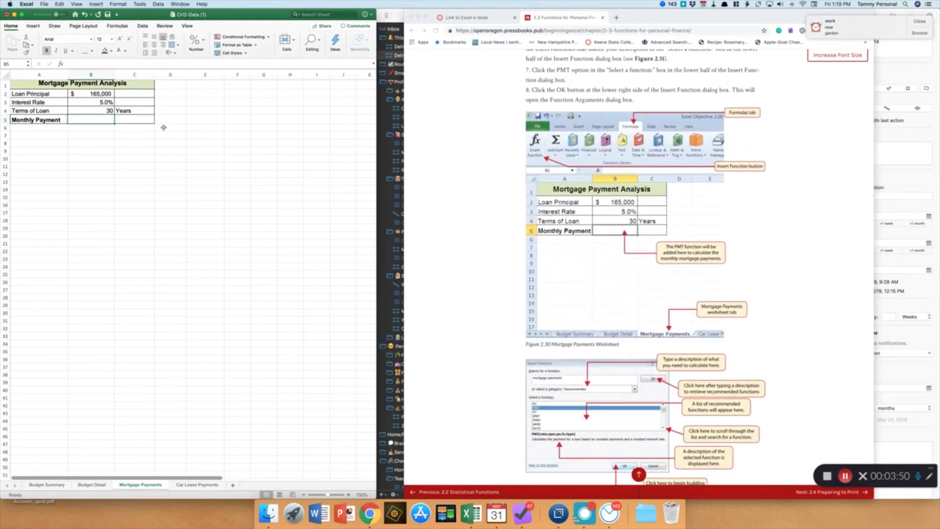
pyautogui.write('=')
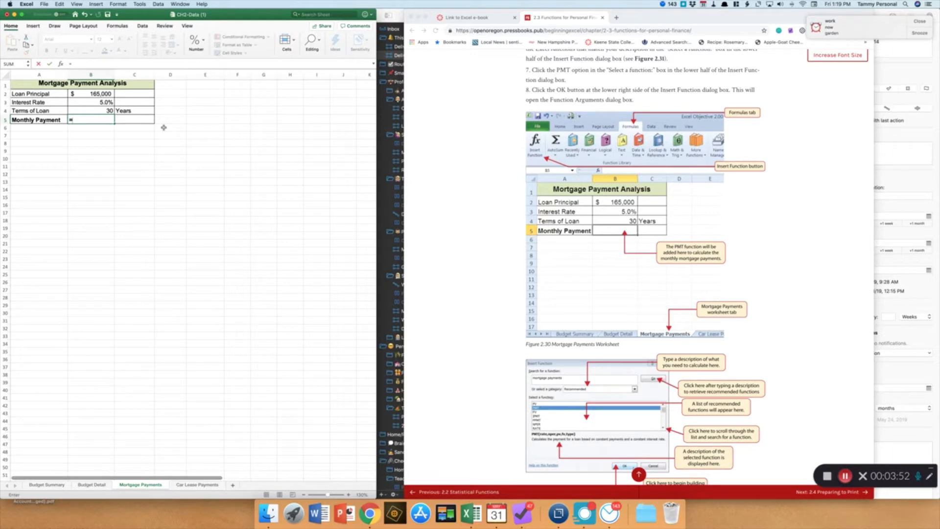
pyautogui.write('pmt(')
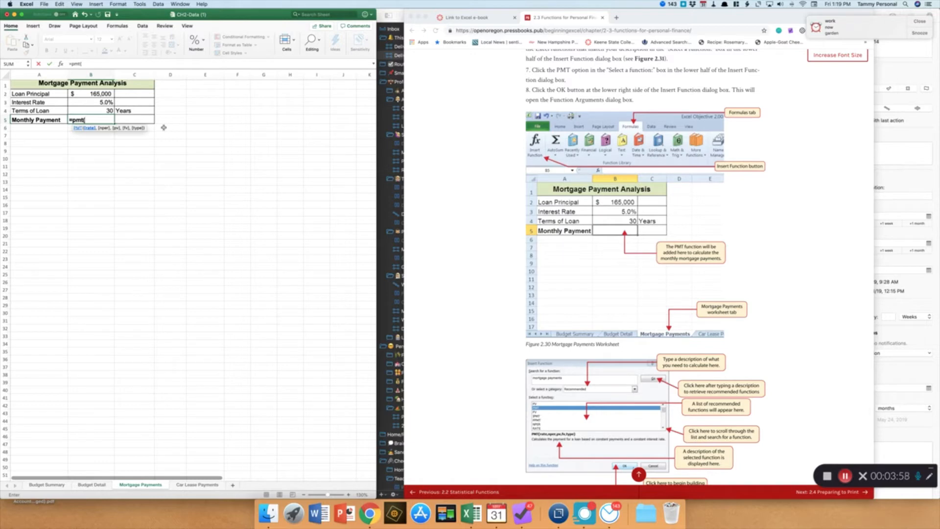
pyautogui.click(98, 102)
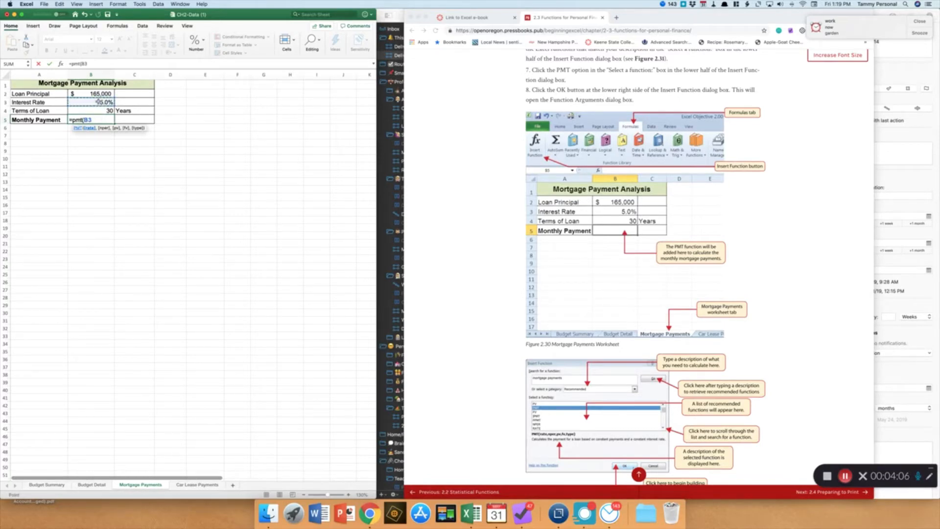
pyautogui.write('/12,')
pyautogui.click(97, 111)
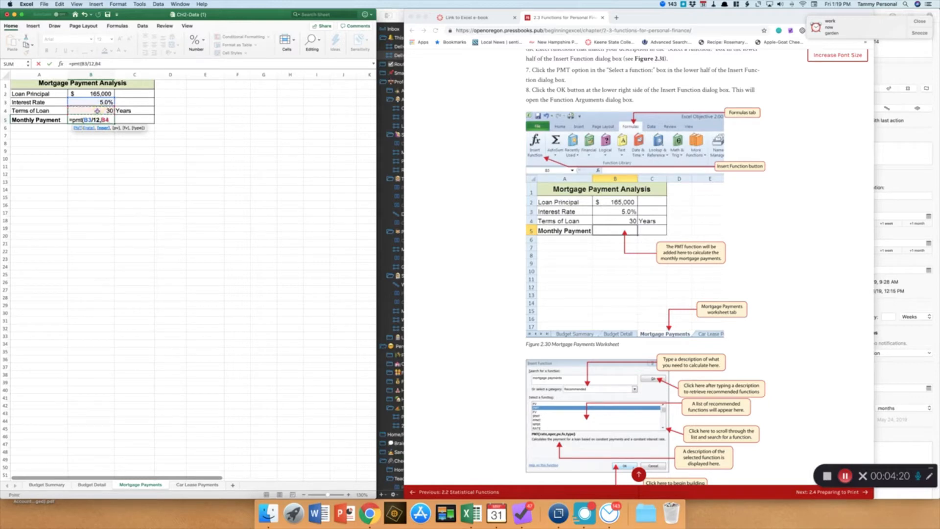
pyautogui.write('*12,')
pyautogui.write('-')
pyautogui.click(97, 93)
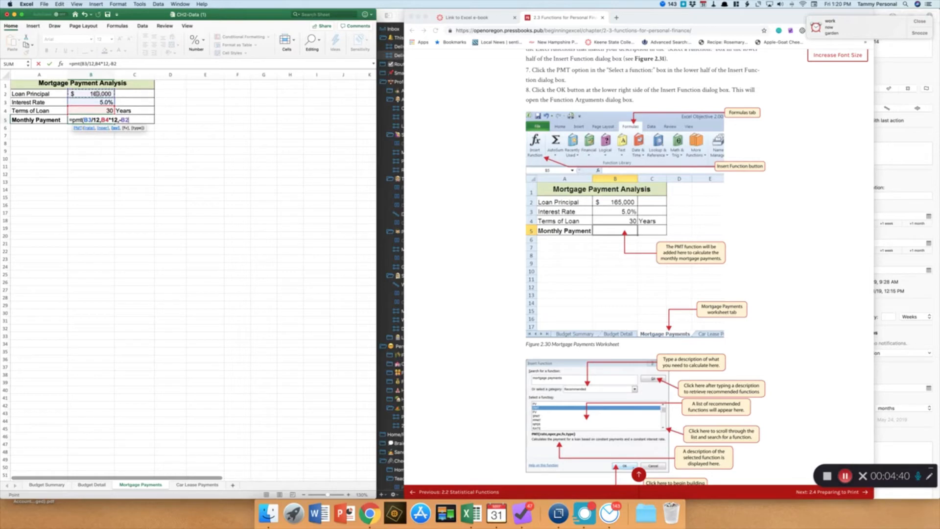
pyautogui.write(')')
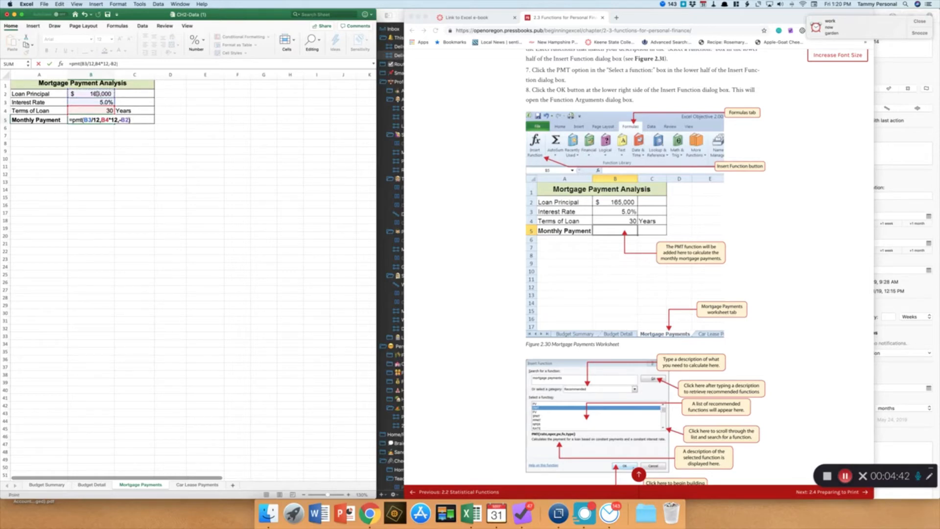
pyautogui.press('Return')
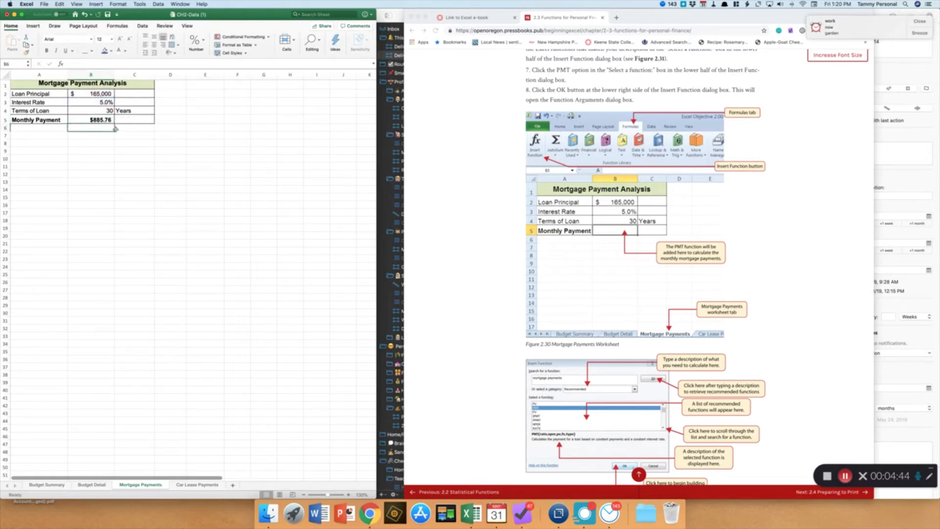
# Compare the formula and result in cell B5 with the e-book's completed Mortgage Payments worksheet in Figure 2.33
pyautogui.scroll(-10, 483, 259)
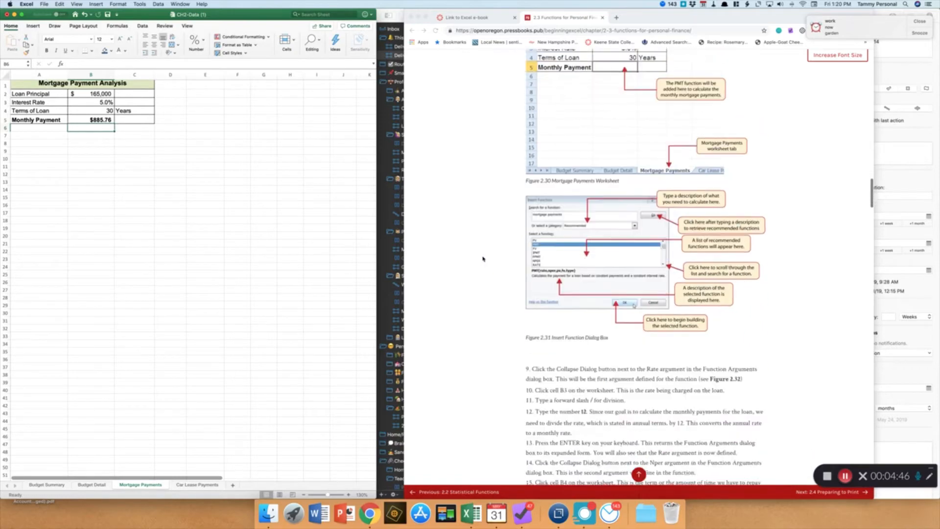
pyautogui.scroll(-14, 483, 260)
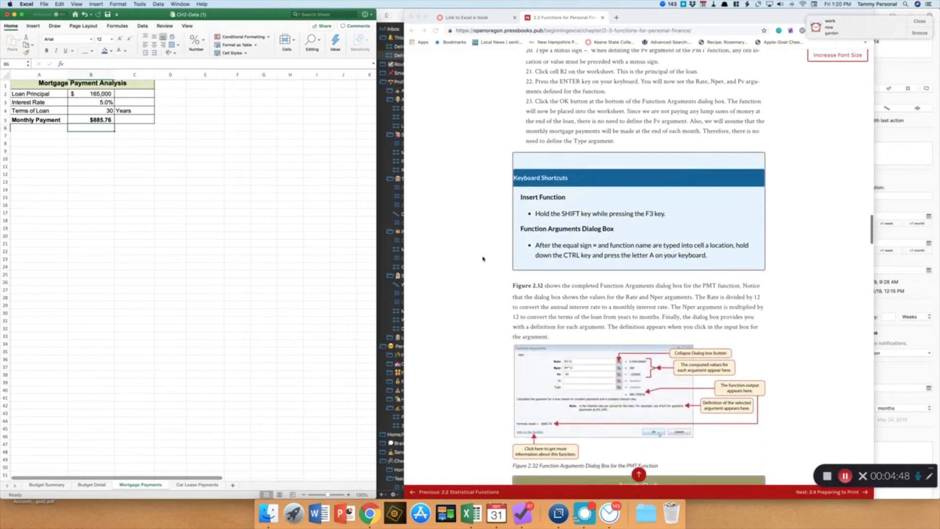
pyautogui.scroll(-10, 482, 259)
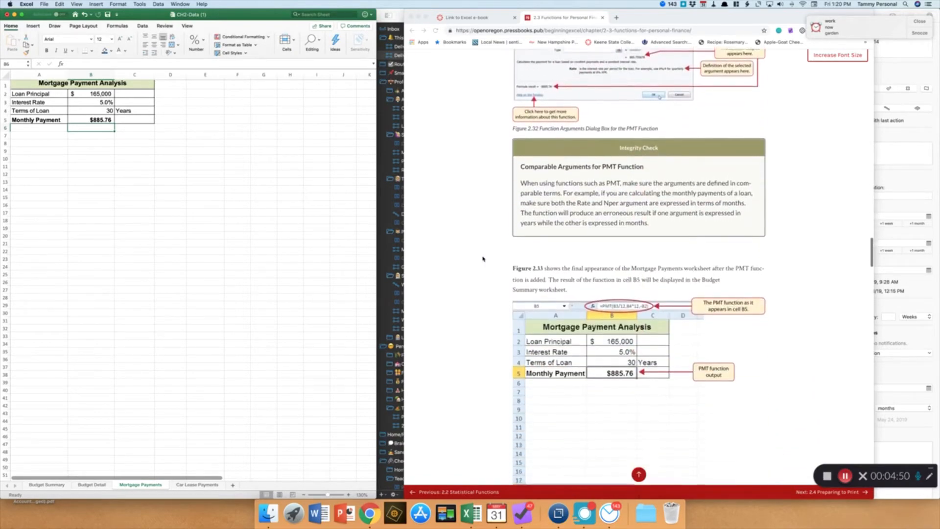
pyautogui.scroll(-1, 483, 259)
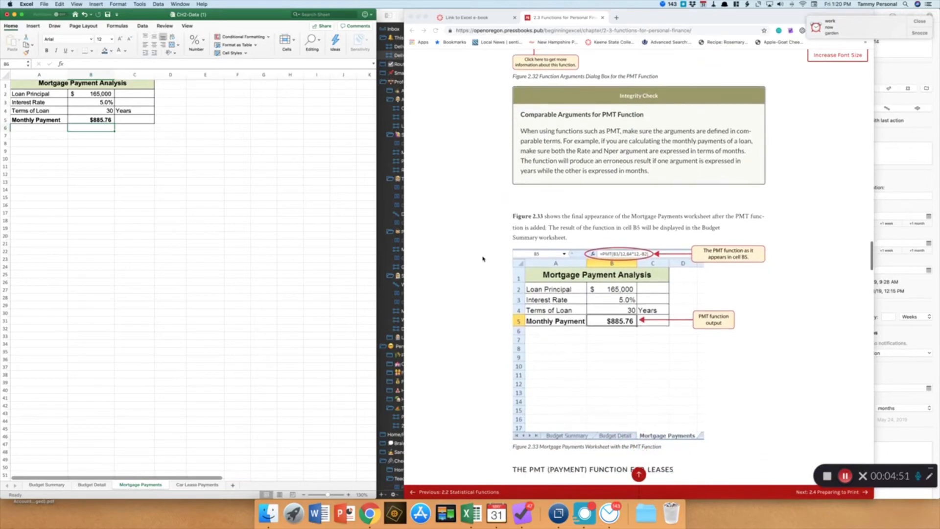
pyautogui.click(100, 120)
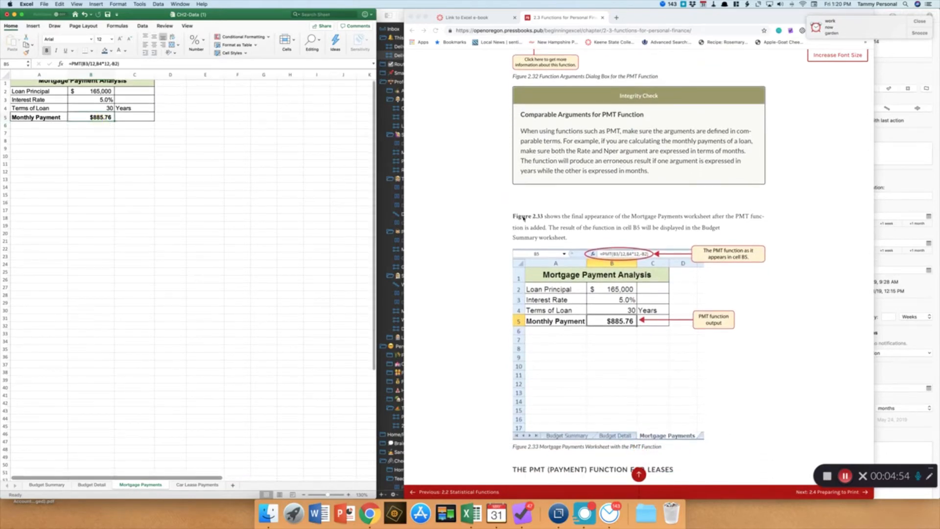
pyautogui.scroll(-1, 493, 219)
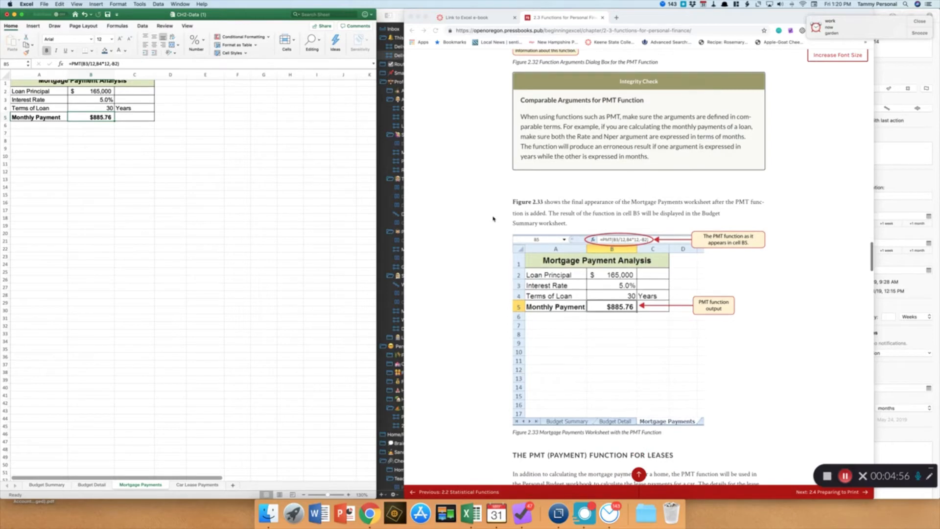
pyautogui.scroll(-1, 492, 219)
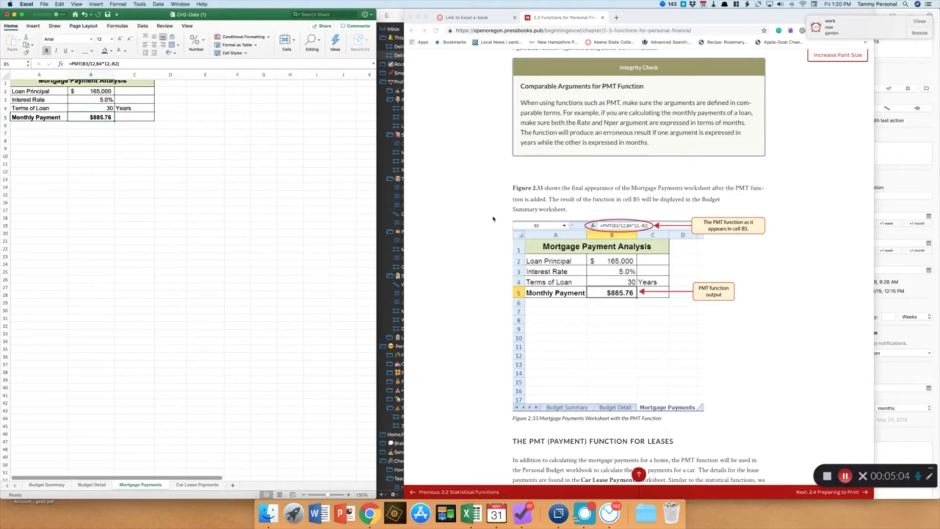
pyautogui.scroll(-2, 492, 218)
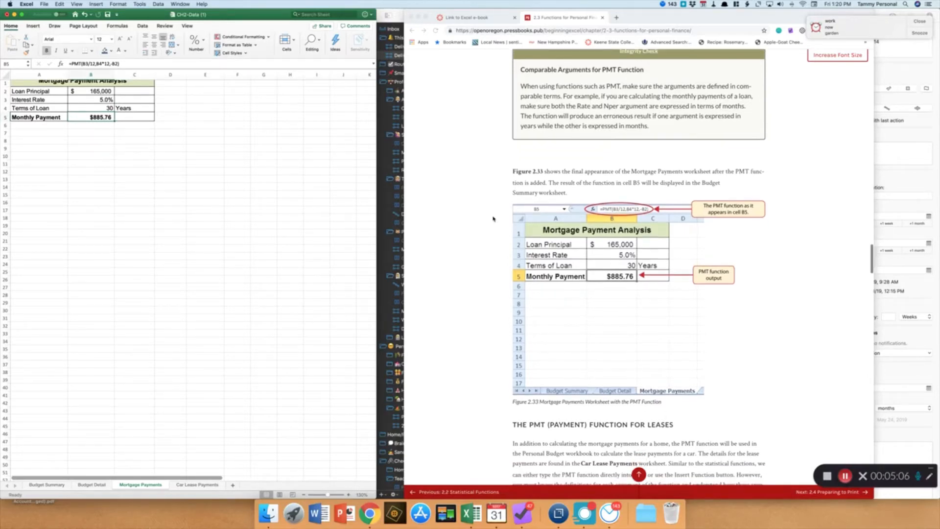
pyautogui.scroll(-1, 80, 117)
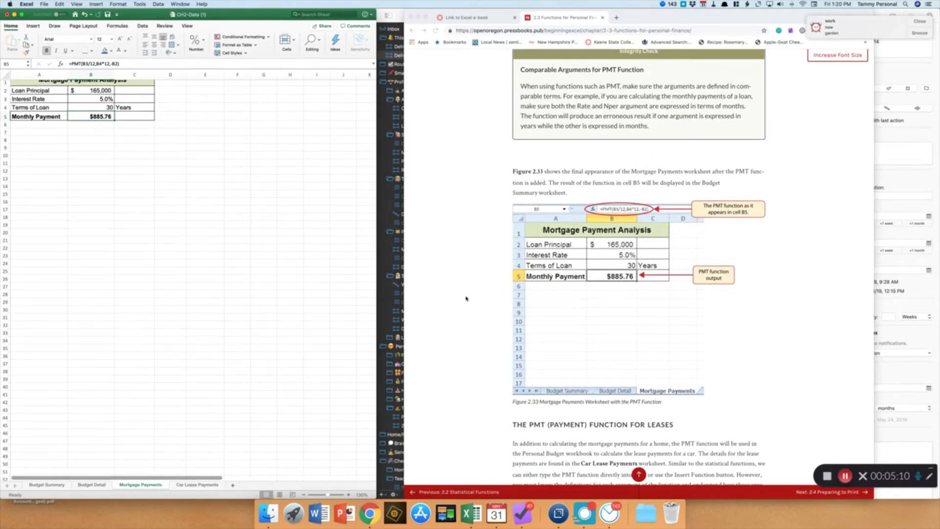
pyautogui.click(844, 475)
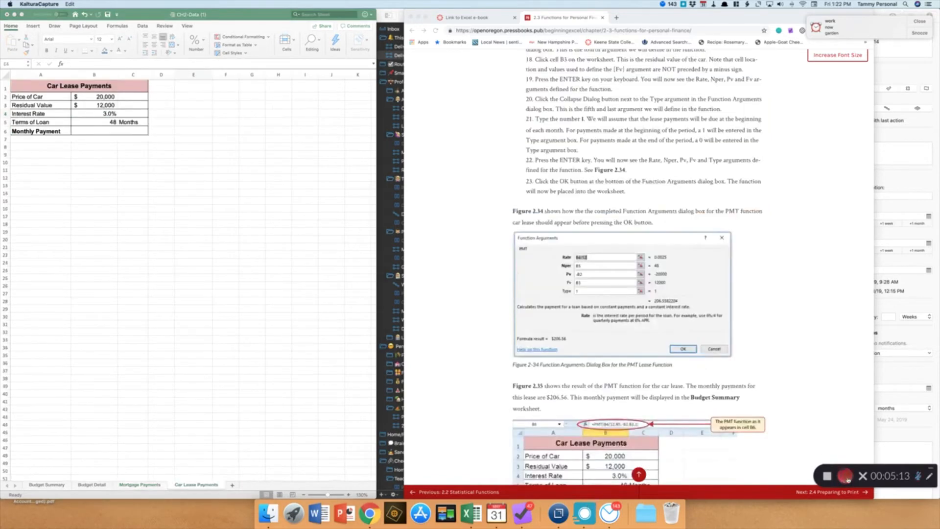
pyautogui.click(848, 478)
# Start a PMT formula in cell B6 of the Car Lease Payments sheet, with B4/12 as the rate and B5 as the number of periods
pyautogui.click(84, 133)
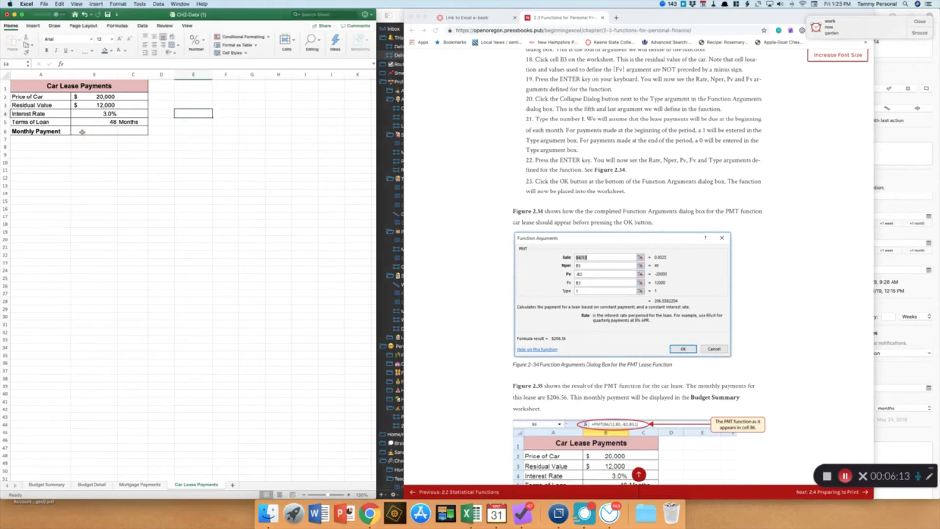
pyautogui.click(83, 132)
pyautogui.write('=')
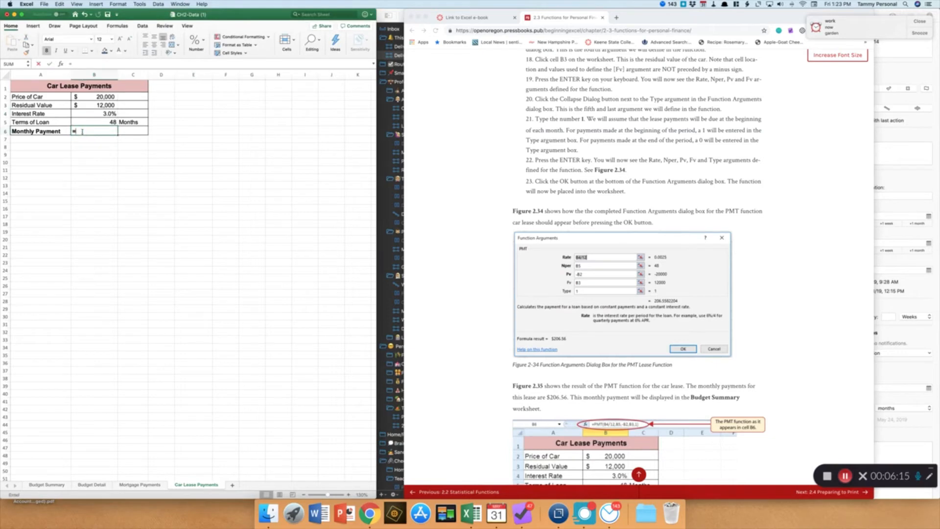
pyautogui.write('pmt(')
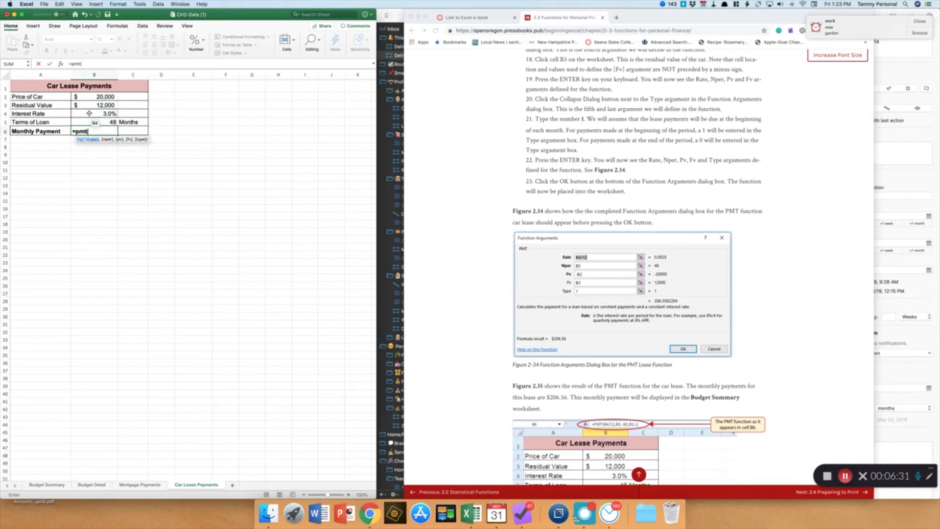
pyautogui.click(89, 113)
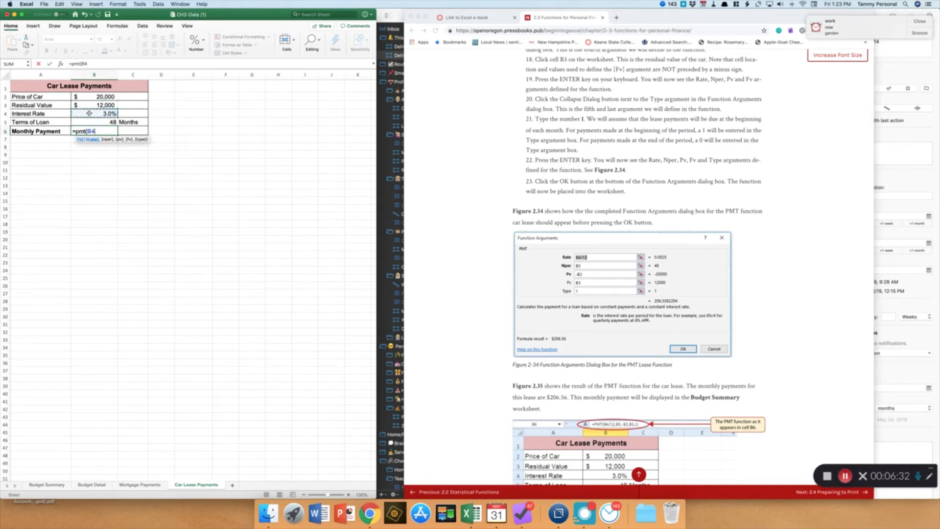
pyautogui.click(93, 65)
pyautogui.write('/12')
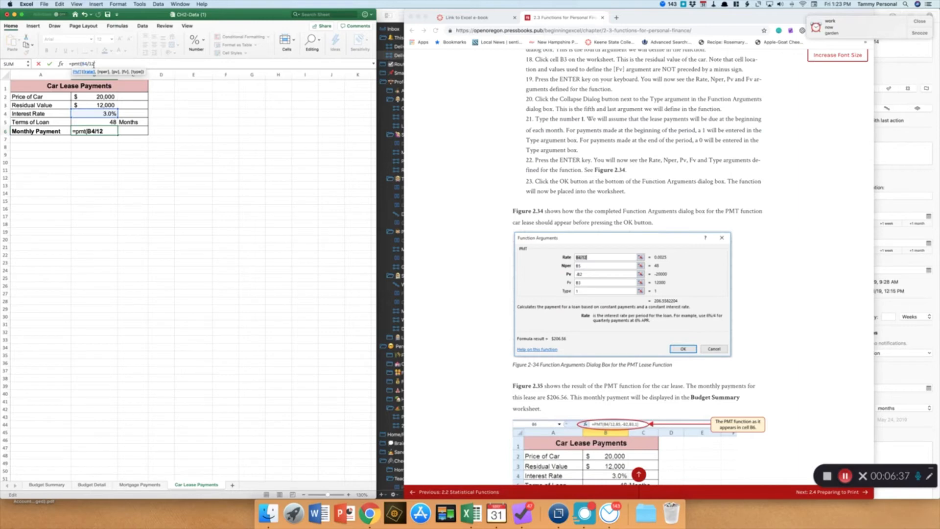
pyautogui.write(',')
pyautogui.click(96, 122)
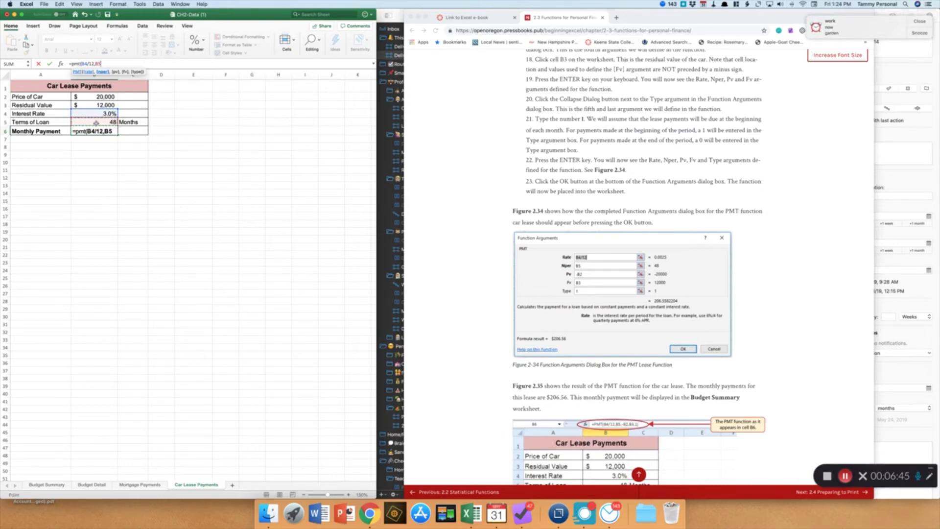
# Complete the lease formula with -B2 as present value, B3 as future value and type 1, giving =PMT(B4/12,B5,-B2,B3,1)
pyautogui.write(',')
pyautogui.click(99, 97)
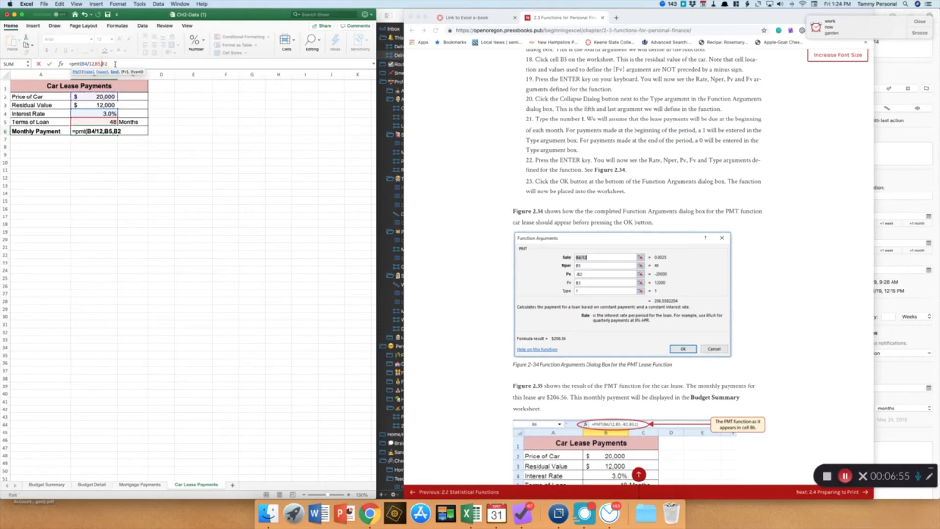
pyautogui.write('-B2,')
pyautogui.click(96, 105)
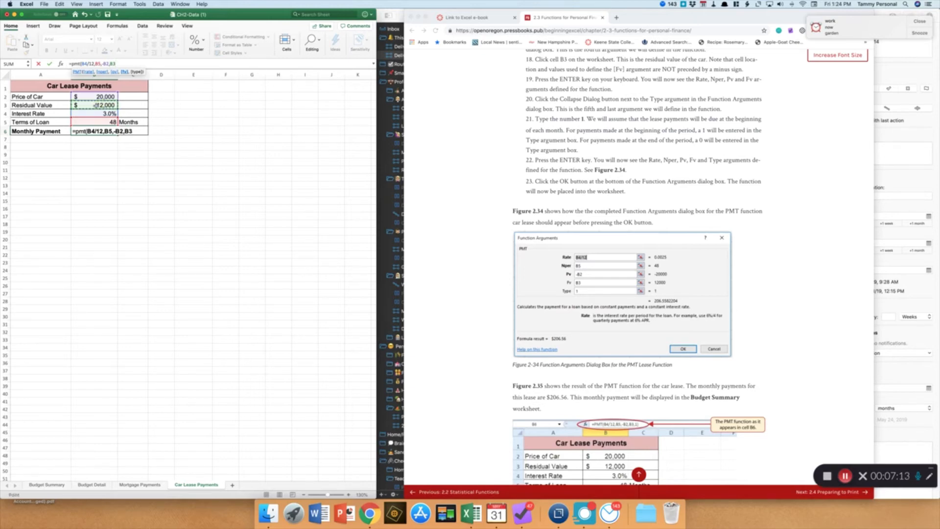
pyautogui.write(',')
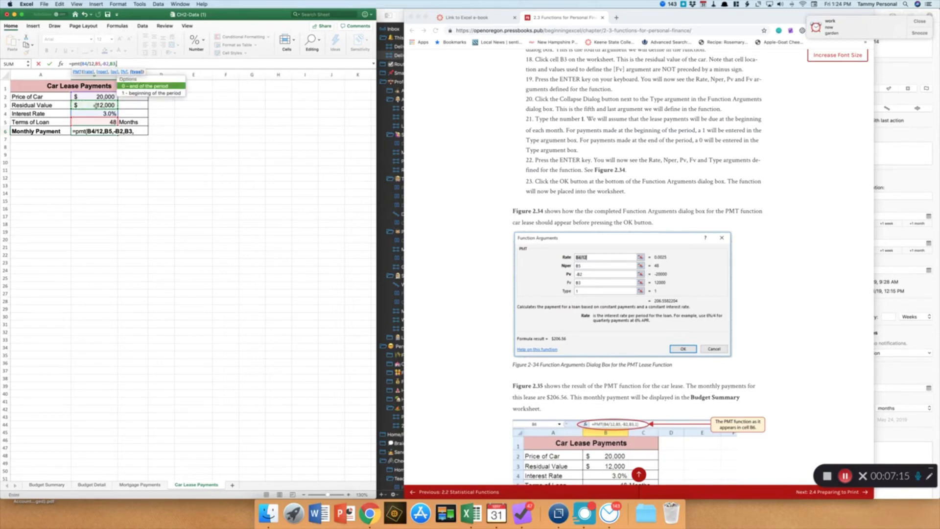
pyautogui.hscroll(-2, 96, 105)
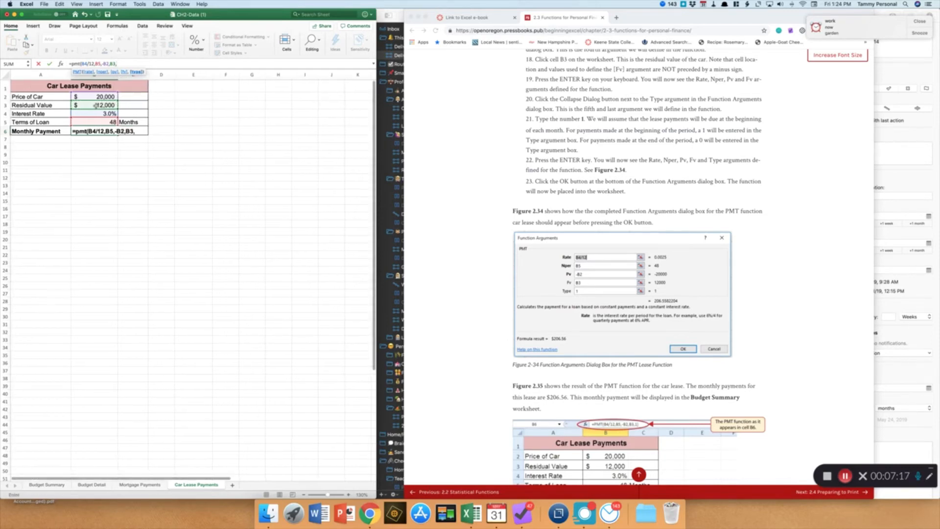
pyautogui.write('1)')
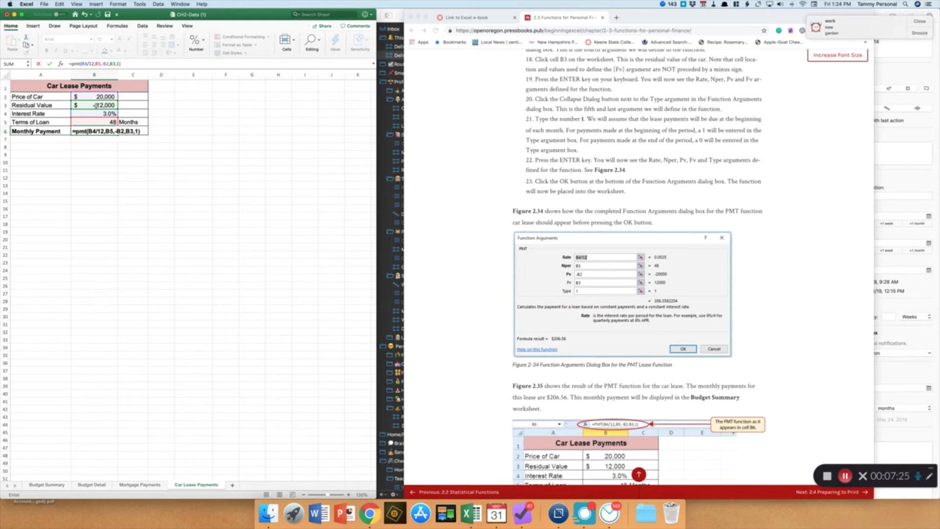
pyautogui.press('Return')
# Review the formula in cell B6 and the car's residual value in B3, and compare the sheet with the e-book's Figure 2.35
pyautogui.click(104, 129)
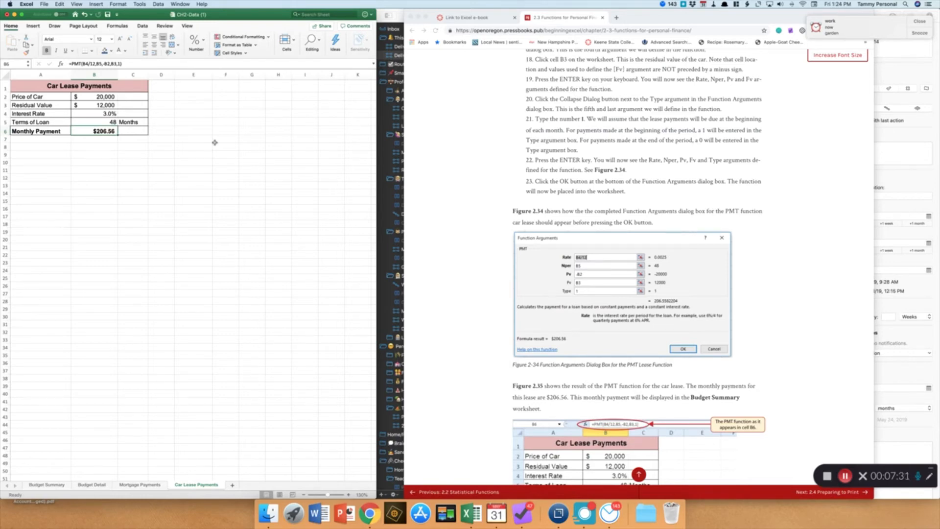
pyautogui.click(93, 104)
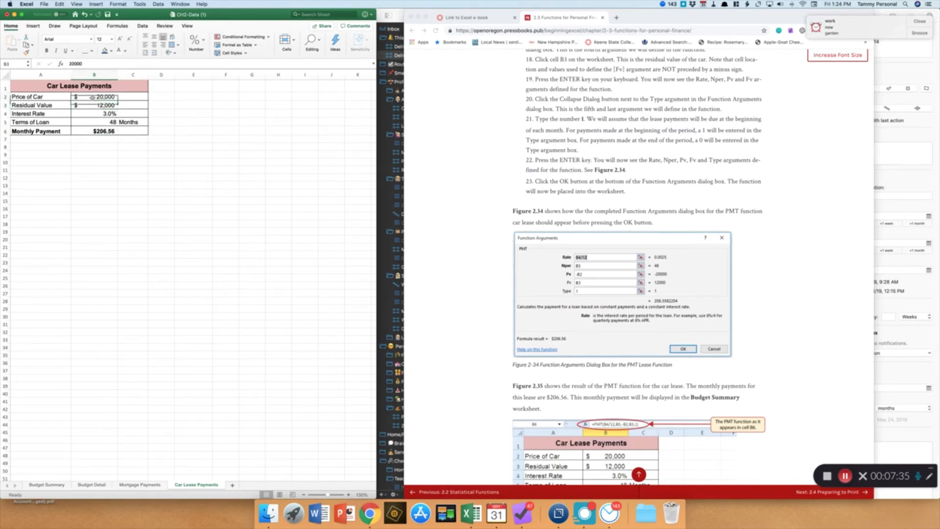
pyautogui.click(91, 105)
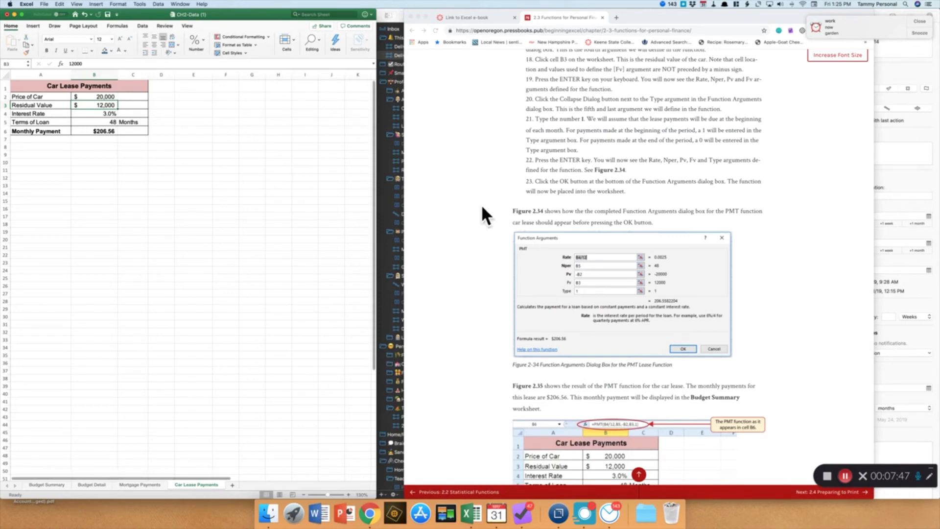
pyautogui.scroll(-10, 479, 197)
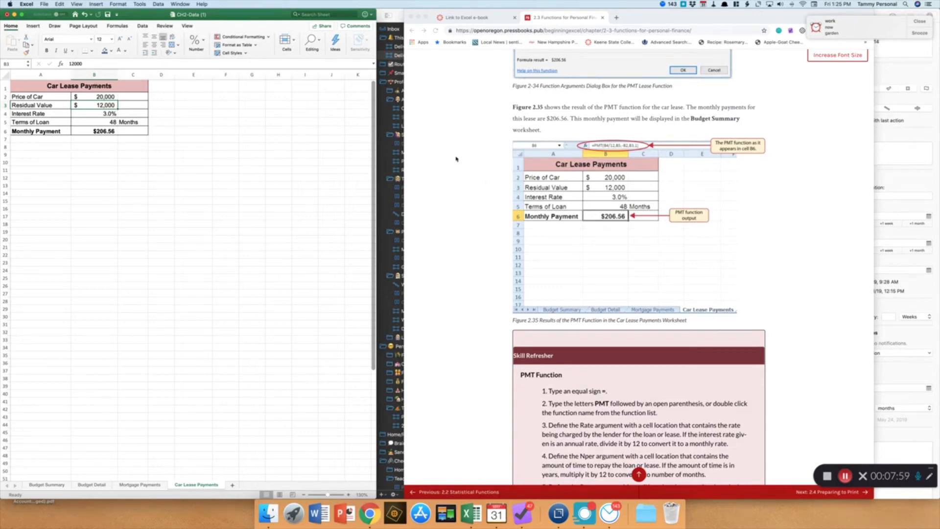
pyautogui.scroll(-1, 456, 159)
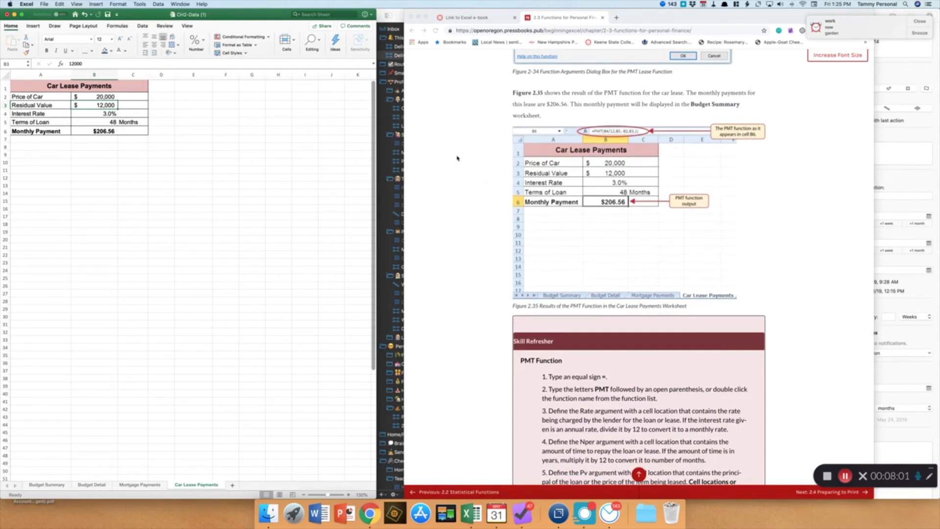
pyautogui.scroll(-2, 456, 158)
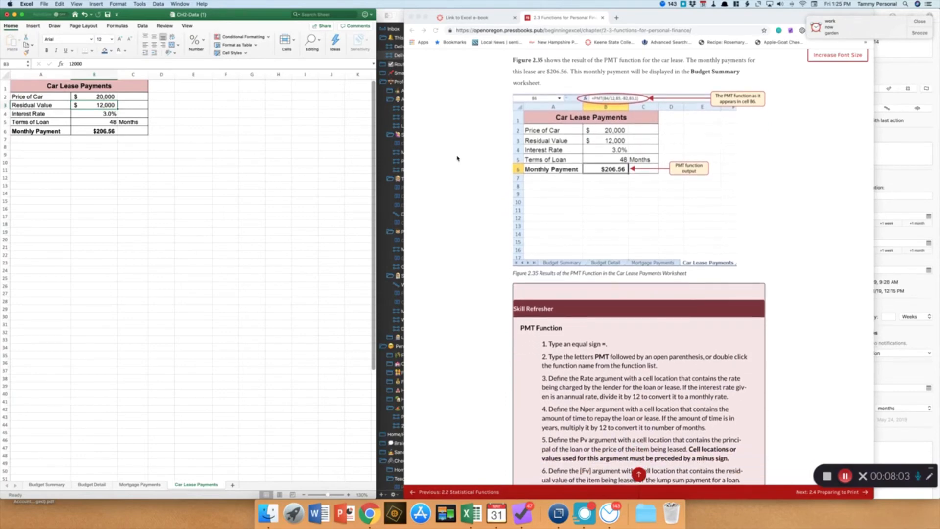
# Read the e-book's PMT skill refresher and the Linking Worksheets section, examining the steps for cell C3 and Figure 2.36
pyautogui.scroll(-12, 457, 159)
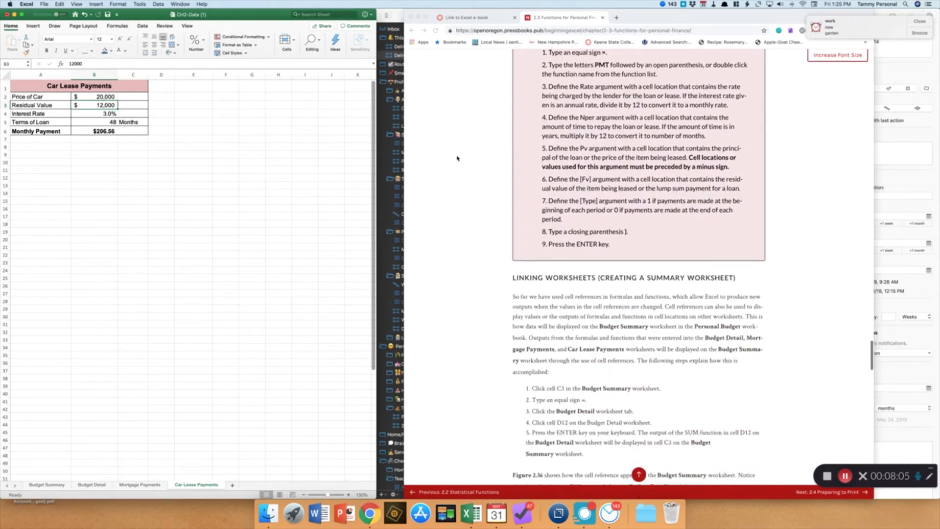
pyautogui.scroll(2, 456, 158)
pyautogui.scroll(-6, 456, 158)
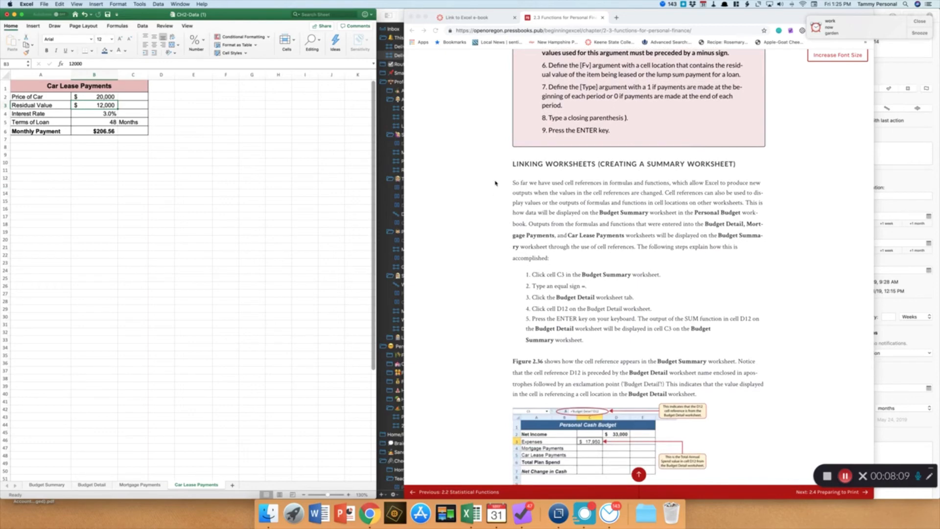
pyautogui.scroll(-1, 495, 184)
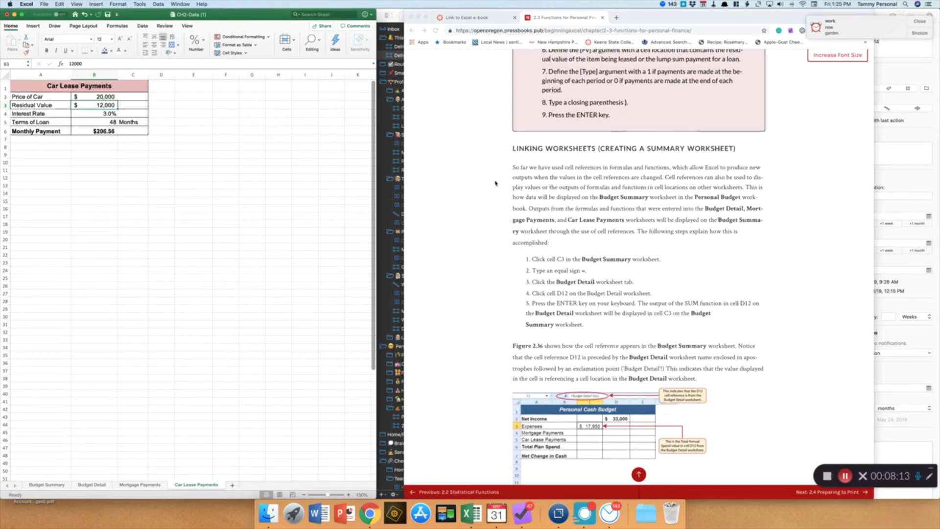
pyautogui.scroll(-1, 495, 183)
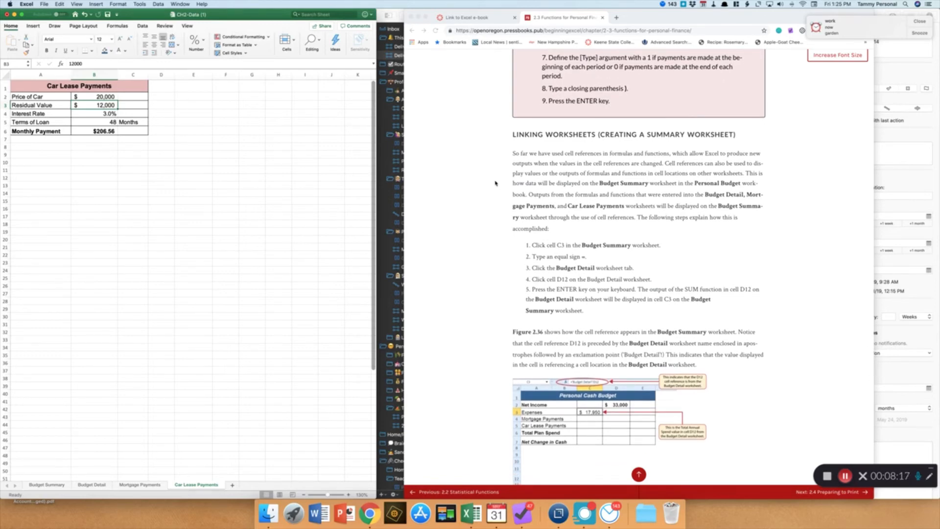
pyautogui.scroll(-1, 494, 183)
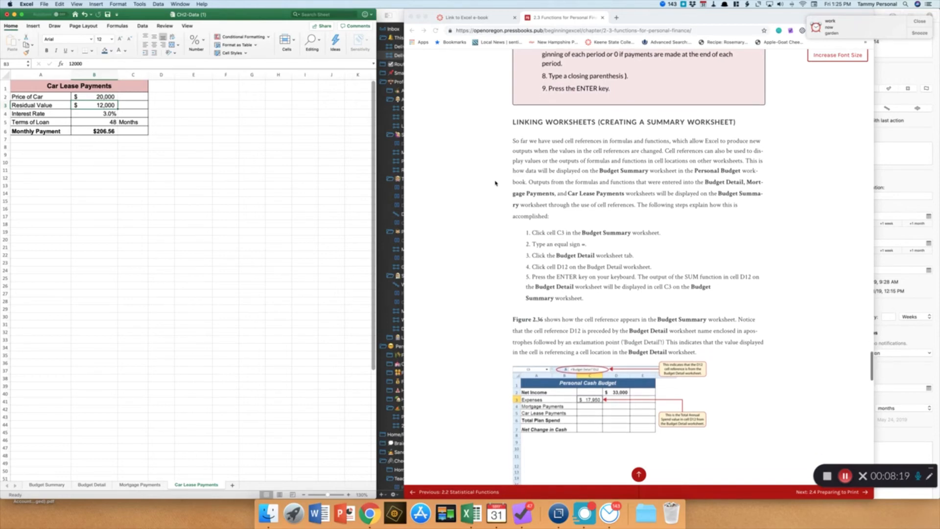
pyautogui.scroll(-1, 494, 183)
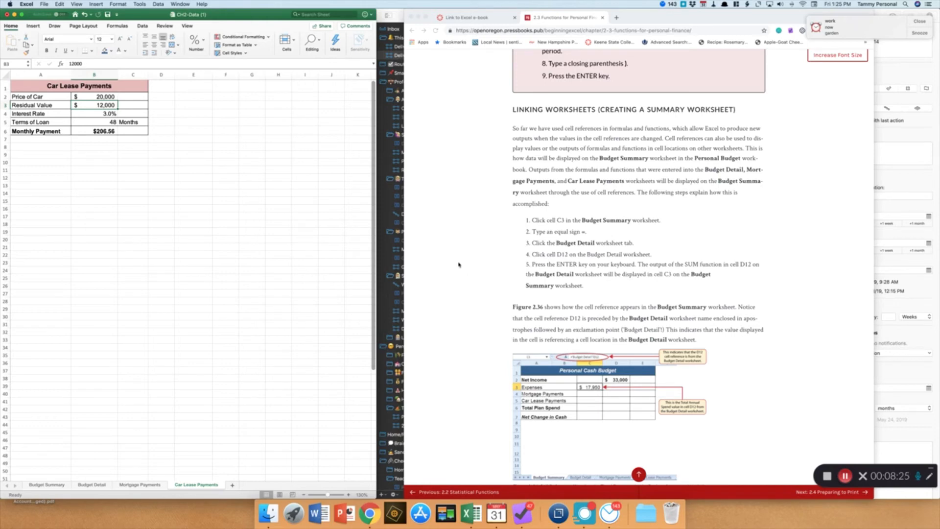
pyautogui.scroll(-1, 458, 265)
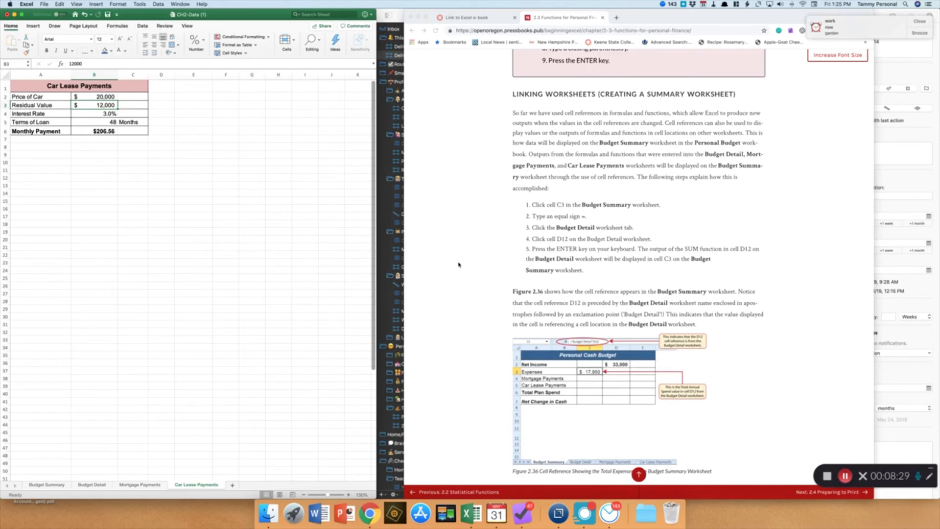
# Show the Budget Summary sheet and read the e-book's steps for linking the annual mortgage and car lease payments
pyautogui.click(61, 486)
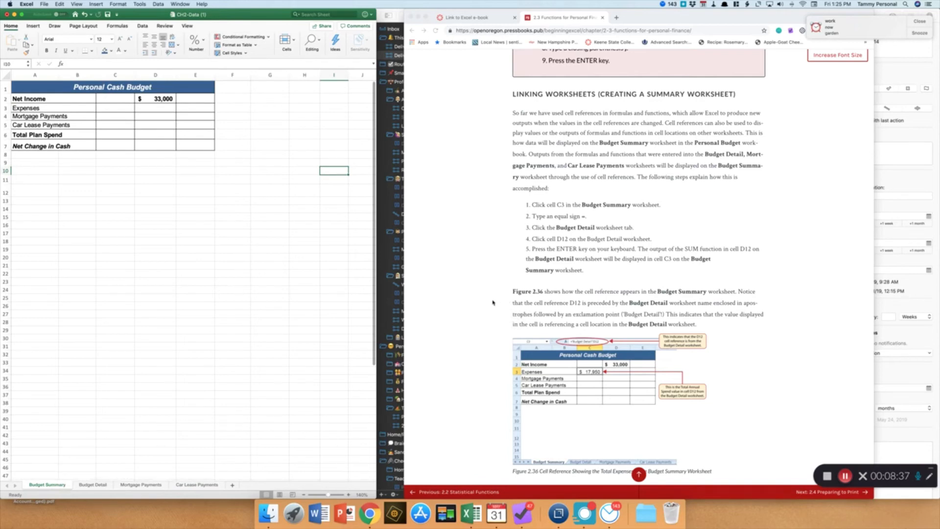
pyautogui.scroll(-3, 493, 302)
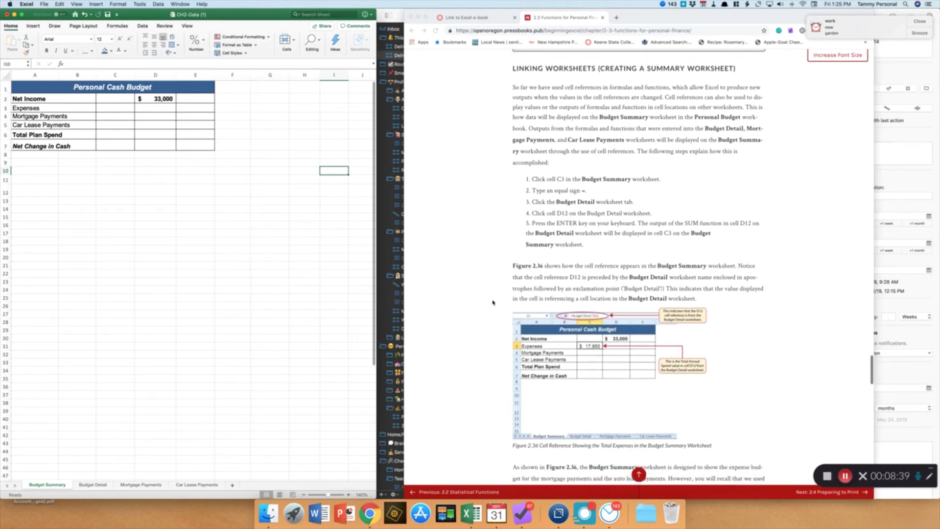
pyautogui.scroll(-2, 492, 302)
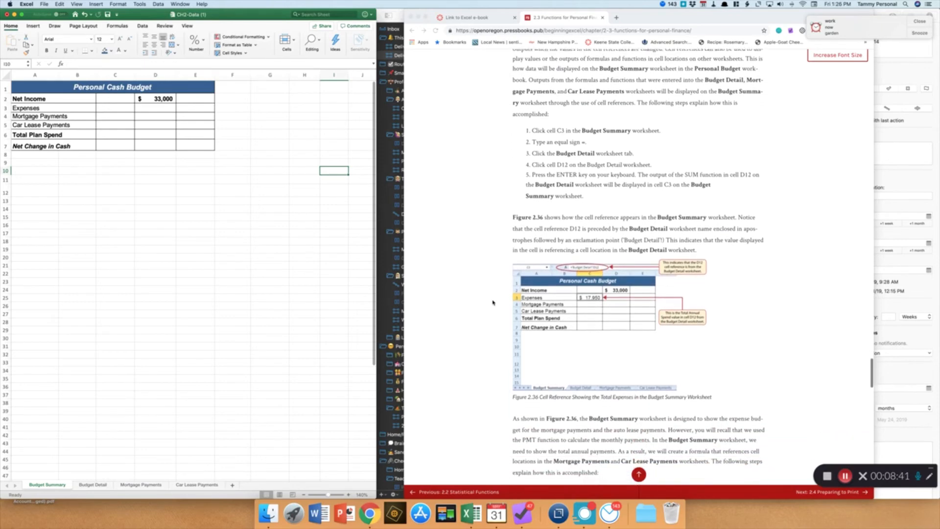
pyautogui.scroll(-2, 492, 302)
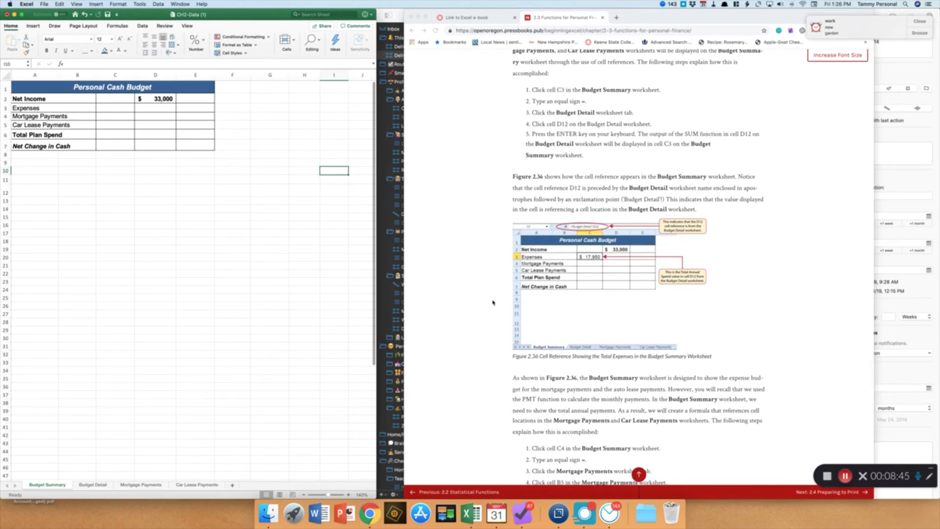
pyautogui.scroll(-5, 492, 301)
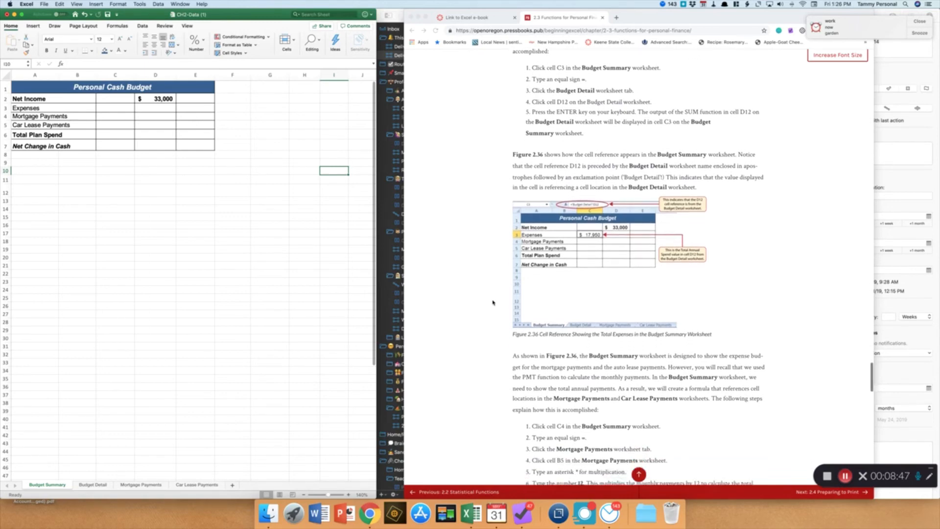
pyautogui.scroll(-2, 492, 302)
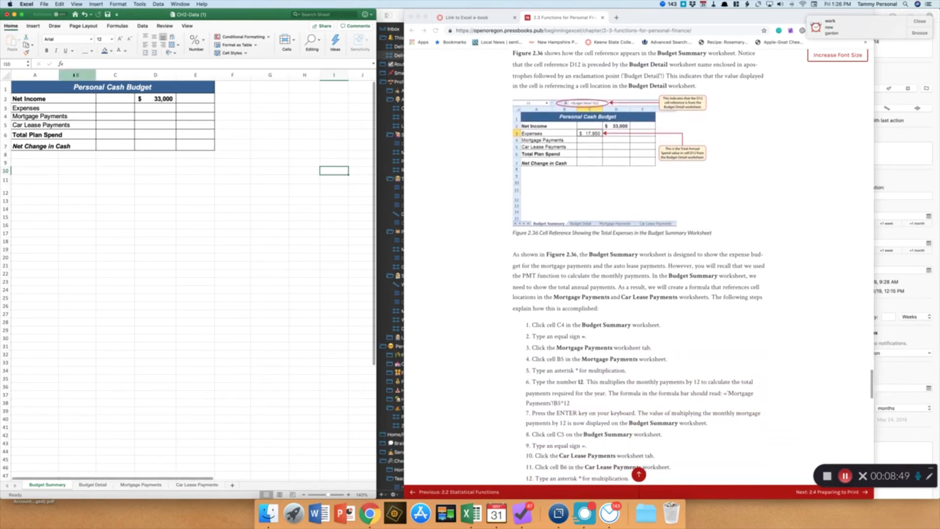
# Link the Expenses amount in Budget Summary cell C3 to the annual spend total with the formula ='Budget Detail'!D12
pyautogui.click(116, 108)
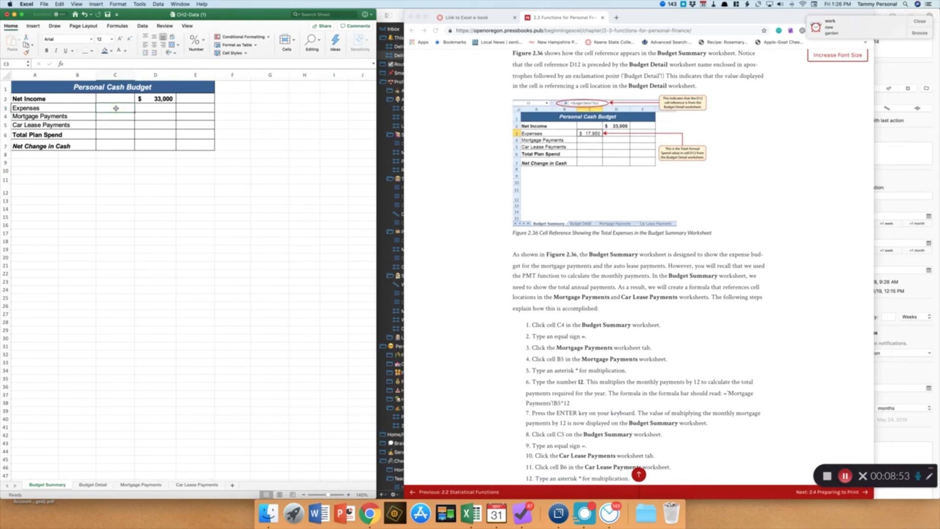
pyautogui.write('=')
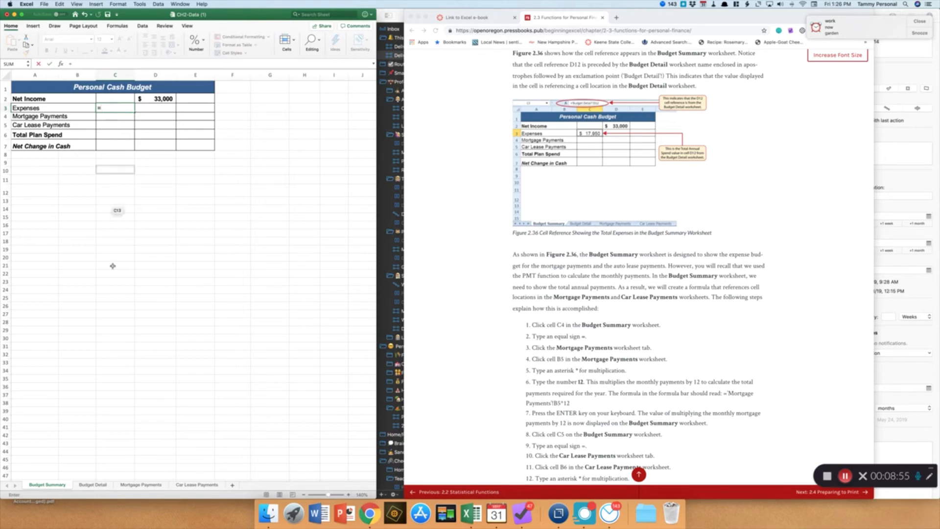
pyautogui.click(93, 485)
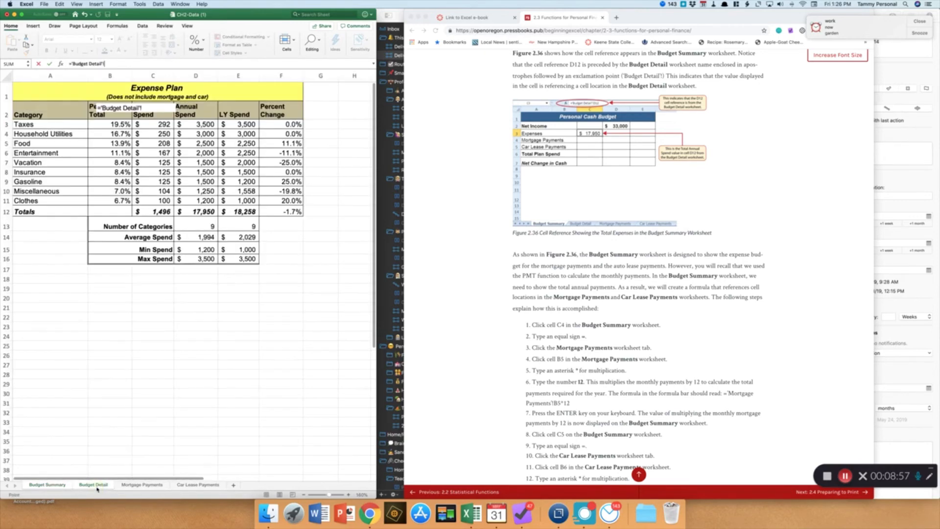
pyautogui.click(196, 212)
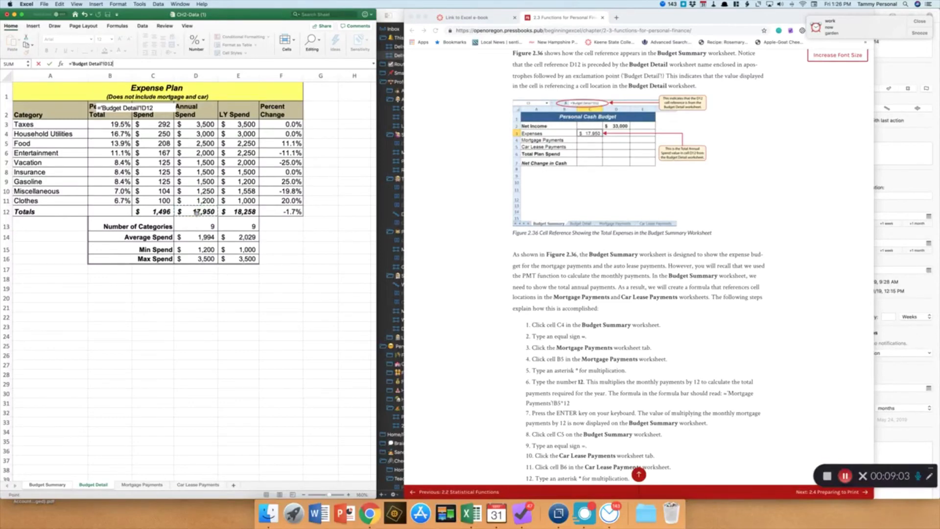
pyautogui.press('Return')
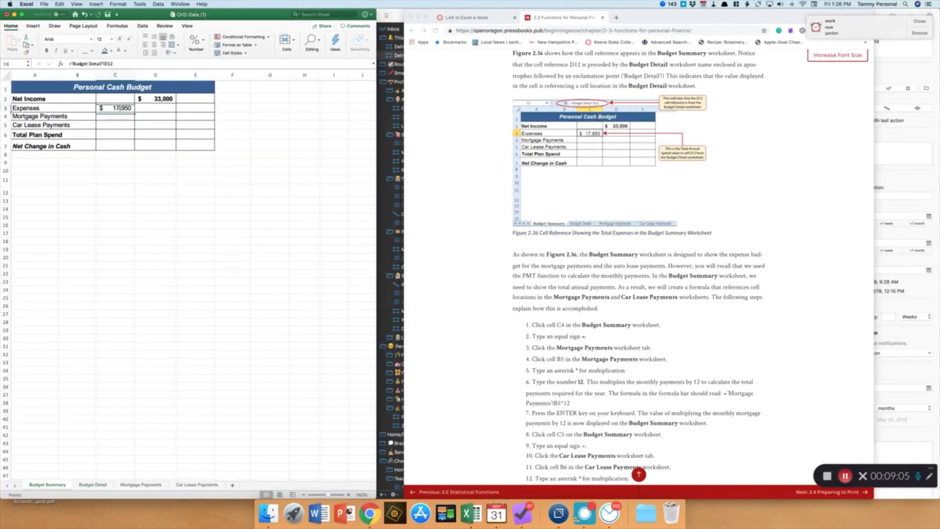
pyautogui.click(120, 107)
# Calculate the annual mortgage payments in Budget Summary cell C4 with the formula ='Mortgage Payments'!B5*12
pyautogui.click(117, 116)
pyautogui.scroll(-5, 506, 311)
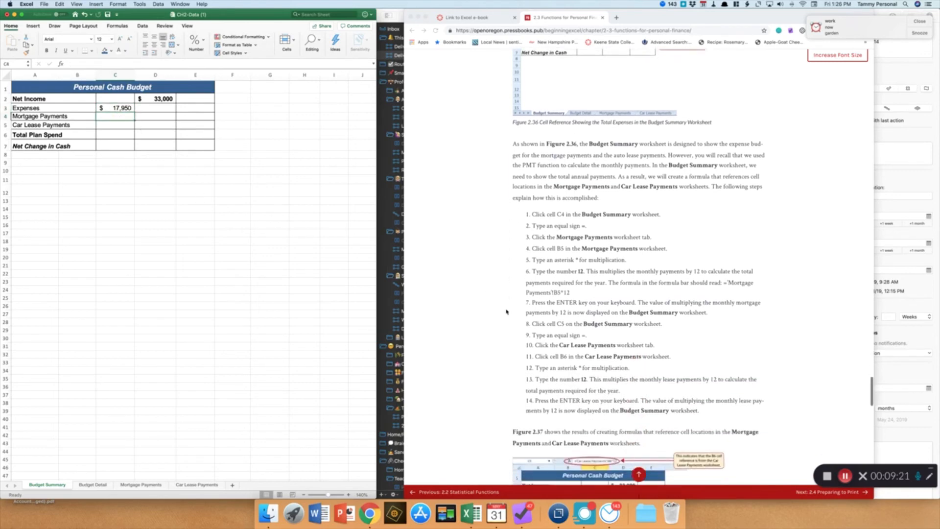
pyautogui.scroll(-3, 506, 311)
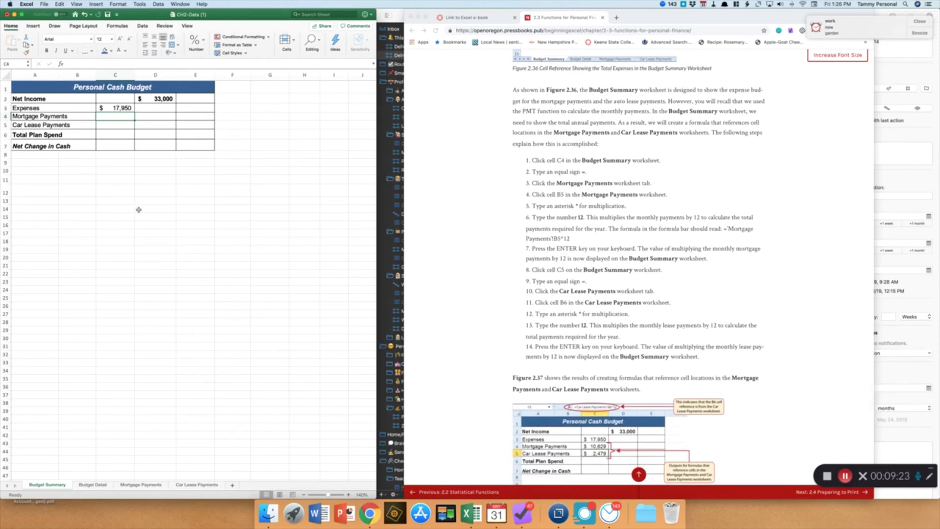
pyautogui.write('=')
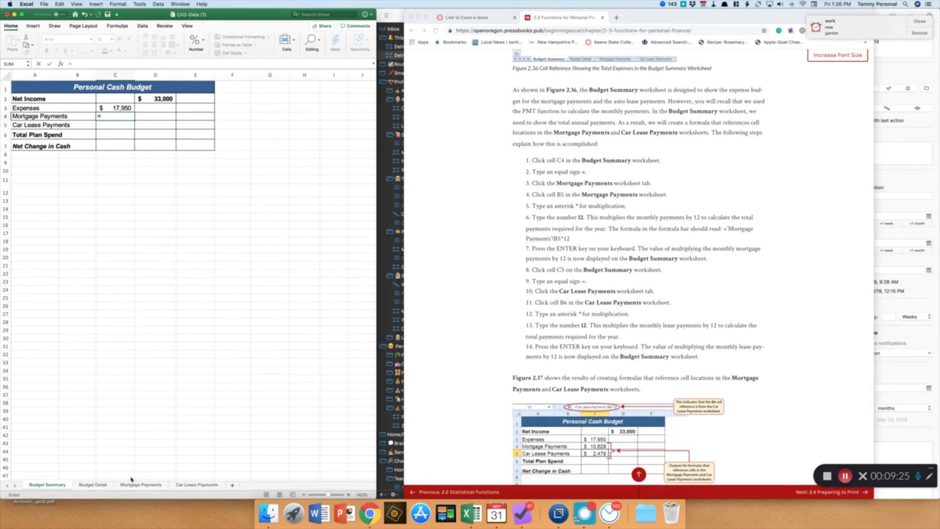
pyautogui.click(140, 485)
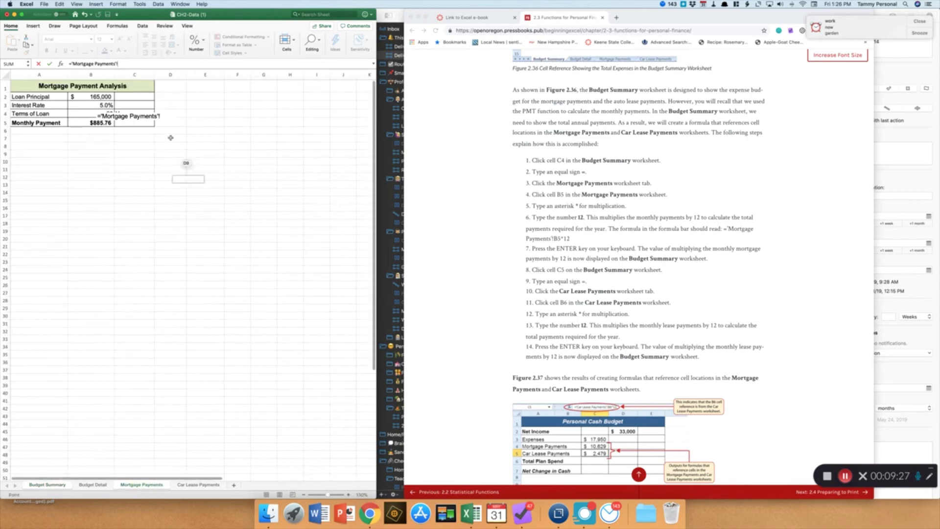
pyautogui.click(96, 123)
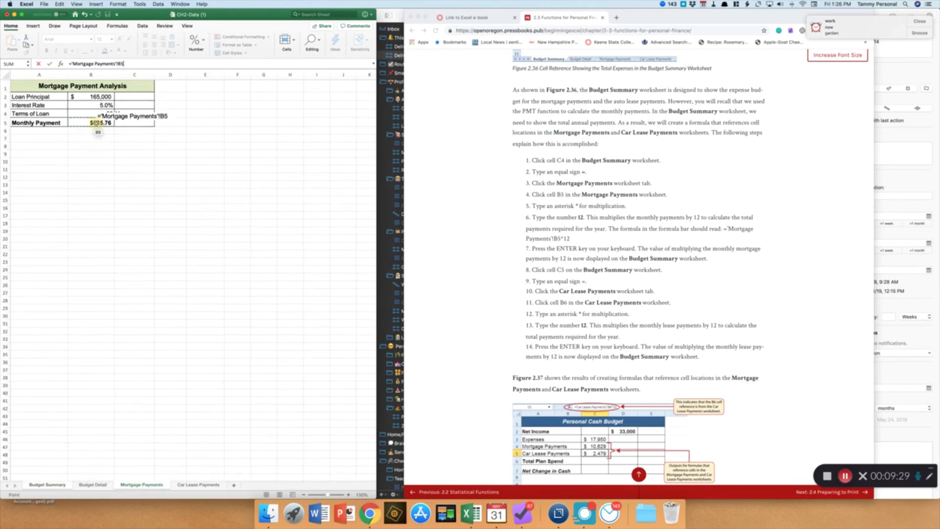
pyautogui.write('*12')
pyautogui.press('Return')
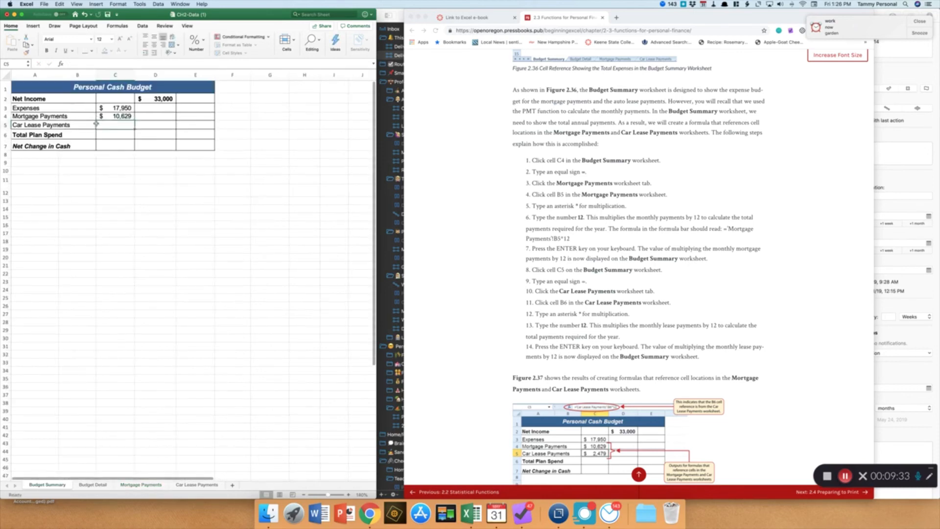
# Calculate the annual car lease payments in Budget Summary cell C5 with the formula ='Car Lease Payments'!B6*12
pyautogui.scroll(-5, 485, 244)
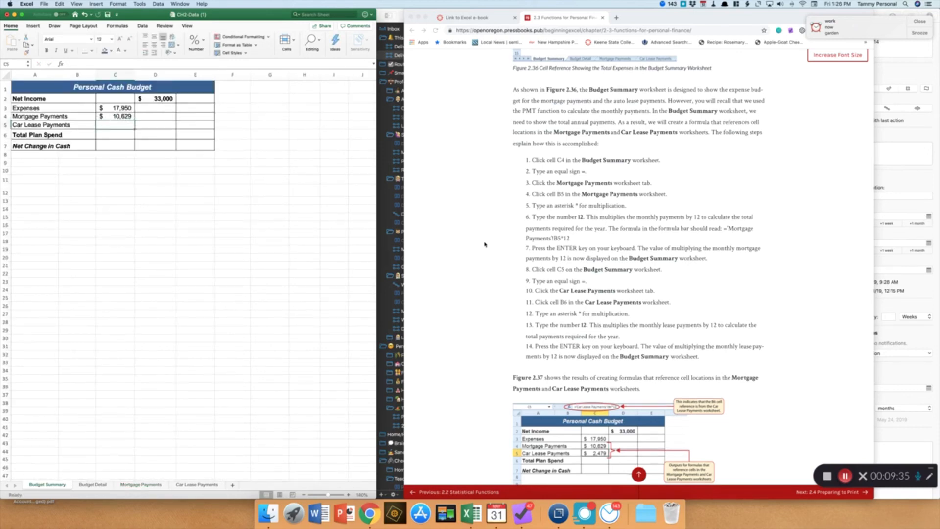
pyautogui.scroll(-3, 485, 244)
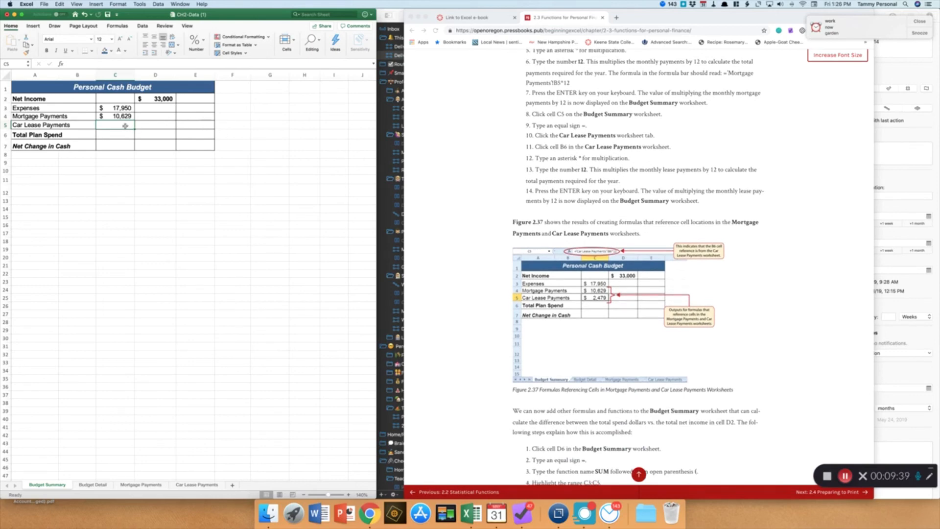
pyautogui.write('=')
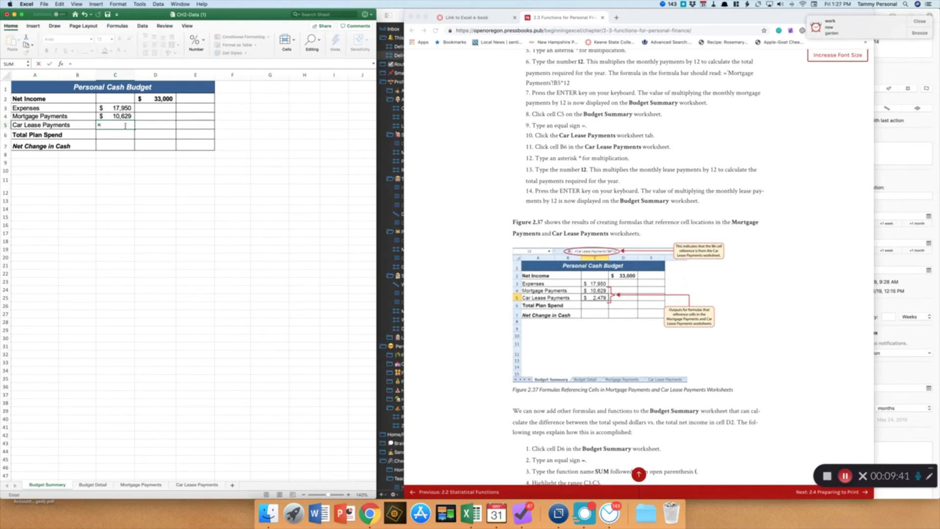
pyautogui.click(191, 485)
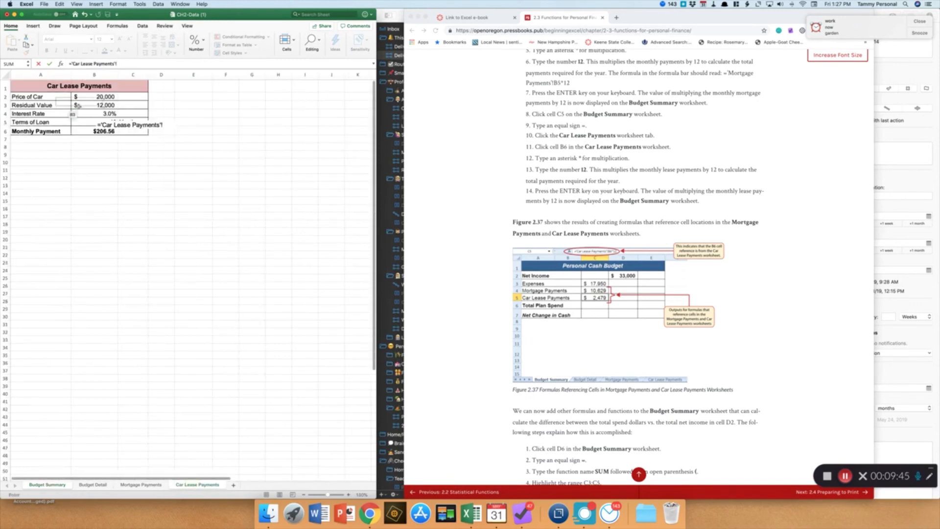
pyautogui.click(86, 131)
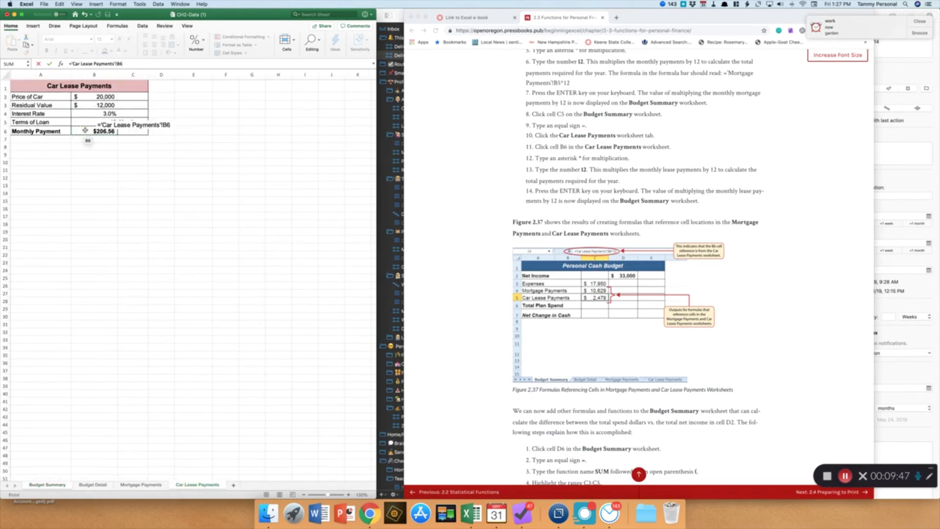
pyautogui.write('*12')
pyautogui.press('Return')
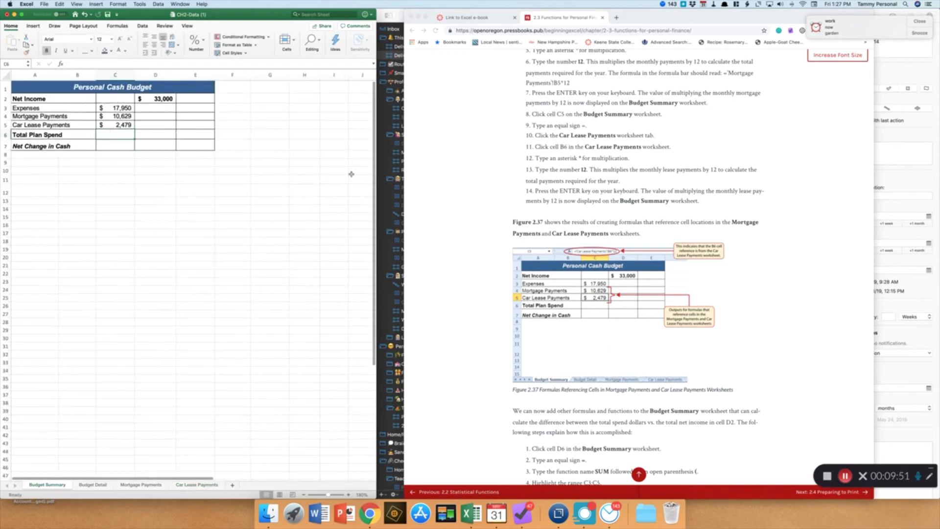
# Following the e-book's steps, total the annual expenses for Total Plan Spend in cell D6 with =SUM(C3:C5)
pyautogui.scroll(-5, 476, 277)
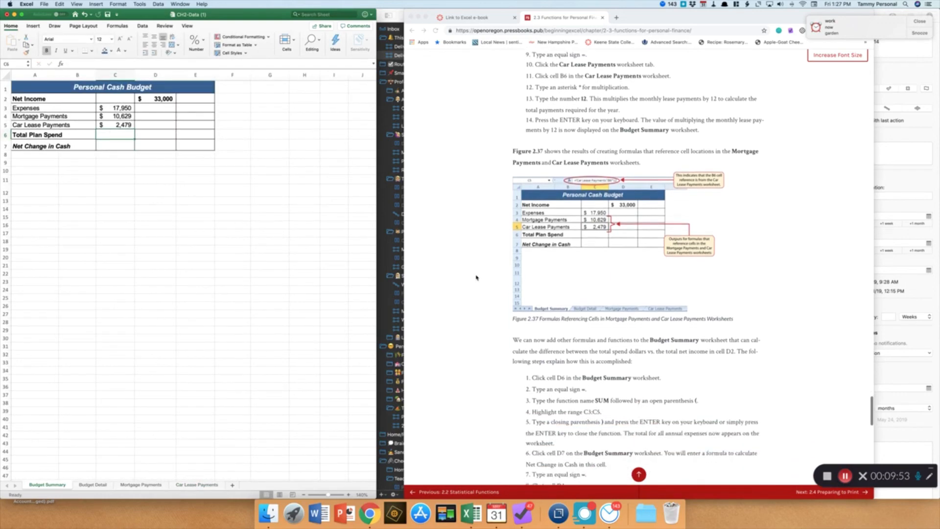
pyautogui.scroll(-8, 476, 277)
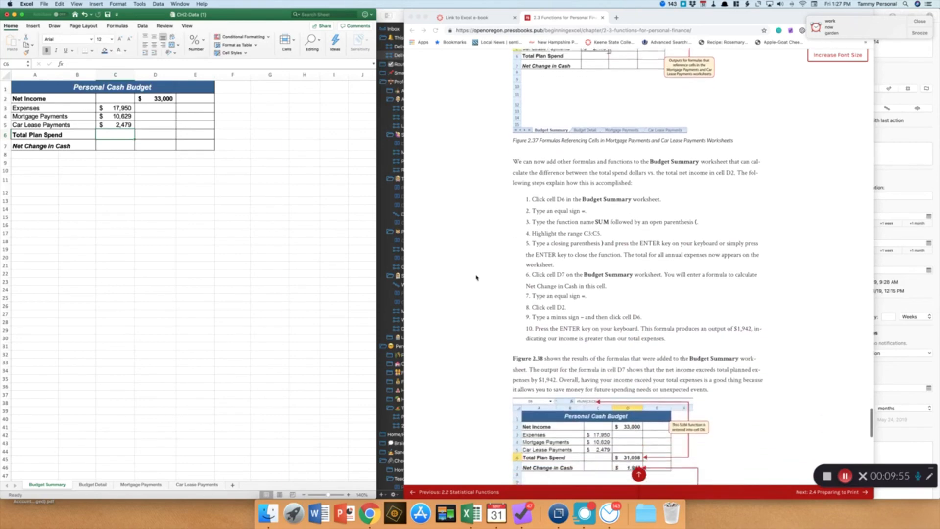
pyautogui.scroll(-2, 476, 278)
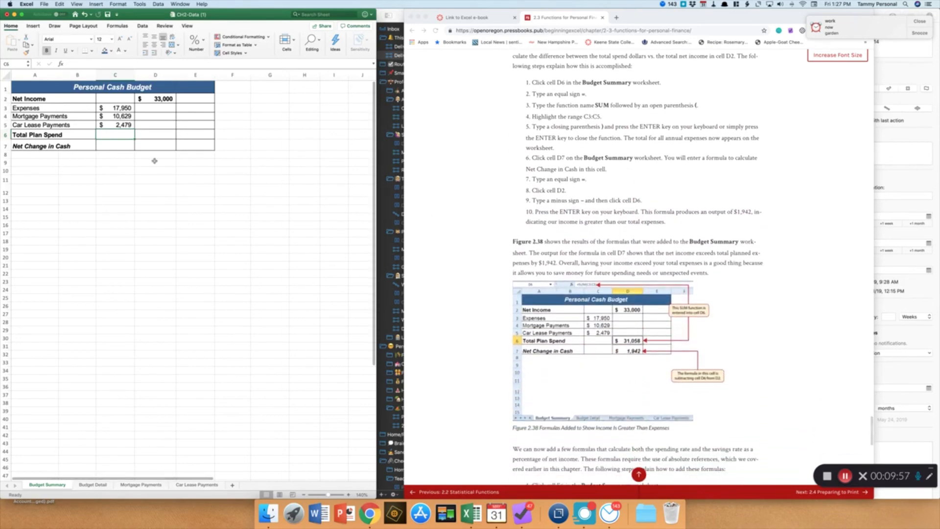
pyautogui.click(158, 137)
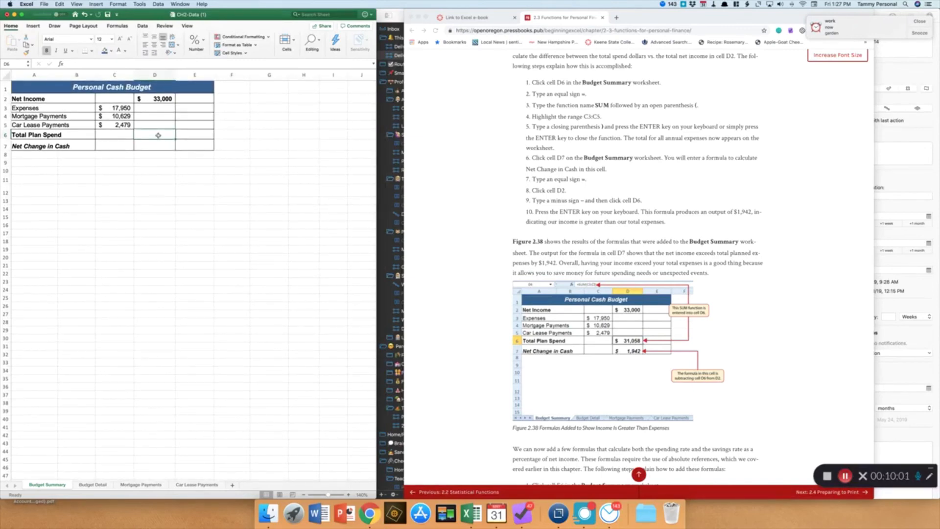
pyautogui.moveTo(125, 108); pyautogui.dragTo(126, 125)
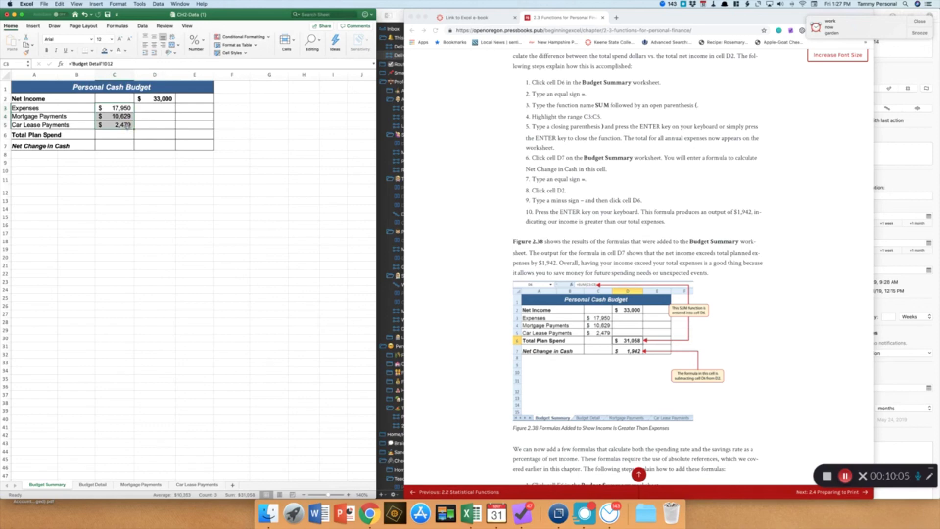
pyautogui.click(156, 134)
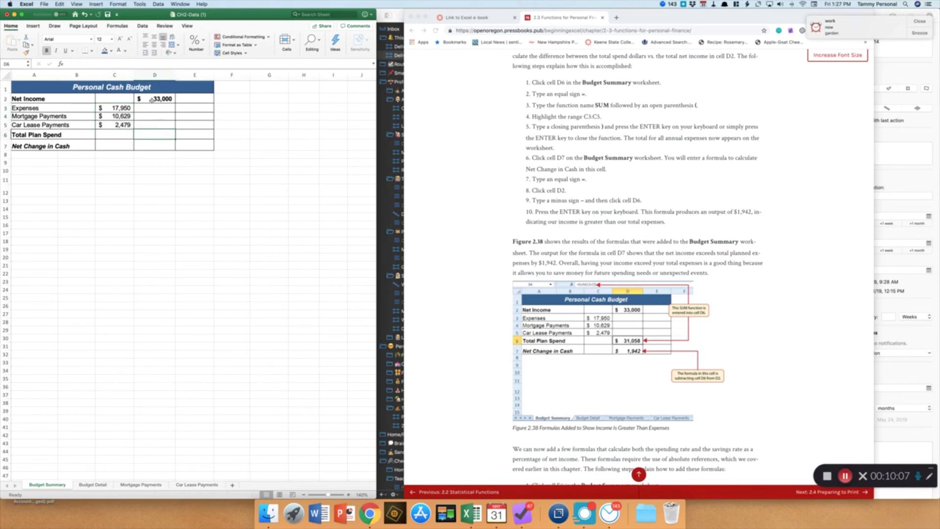
pyautogui.scroll(2, 152, 98)
pyautogui.write('=sum(')
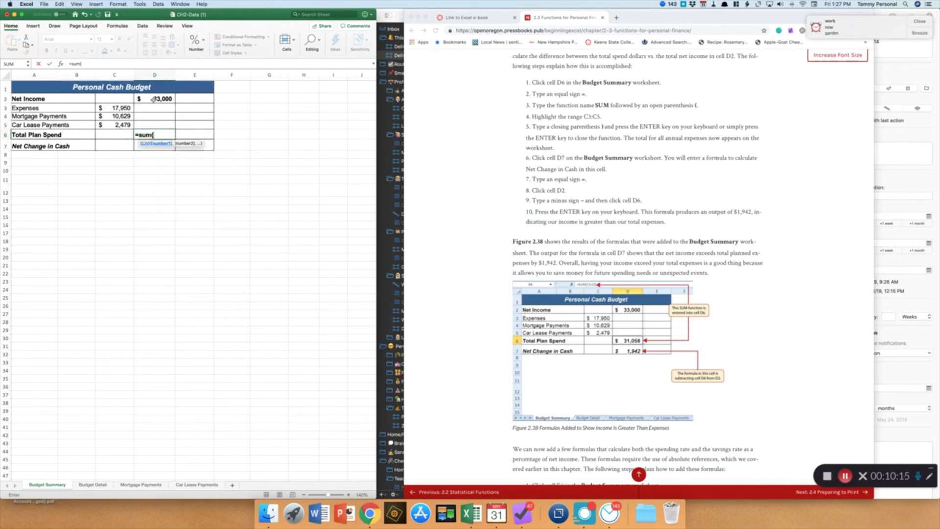
pyautogui.moveTo(122, 108); pyautogui.dragTo(128, 125)
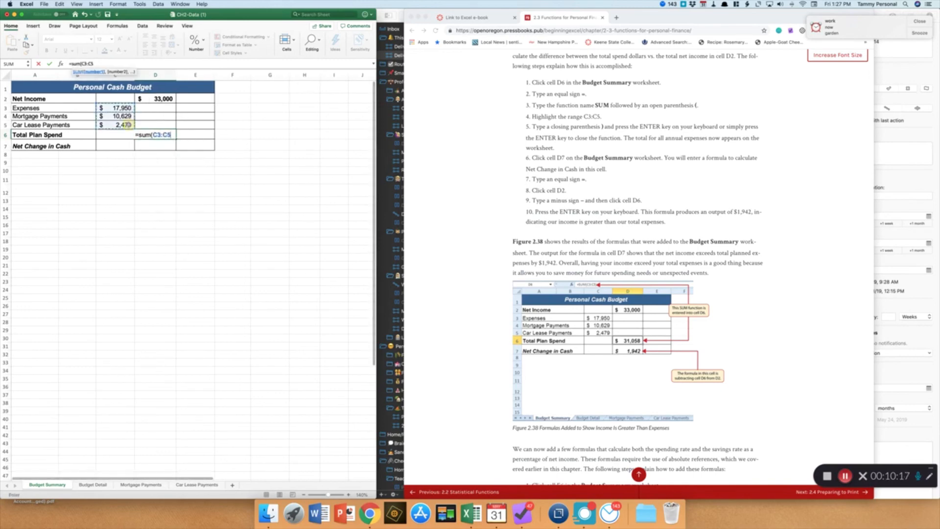
pyautogui.write(')')
pyautogui.press('Return')
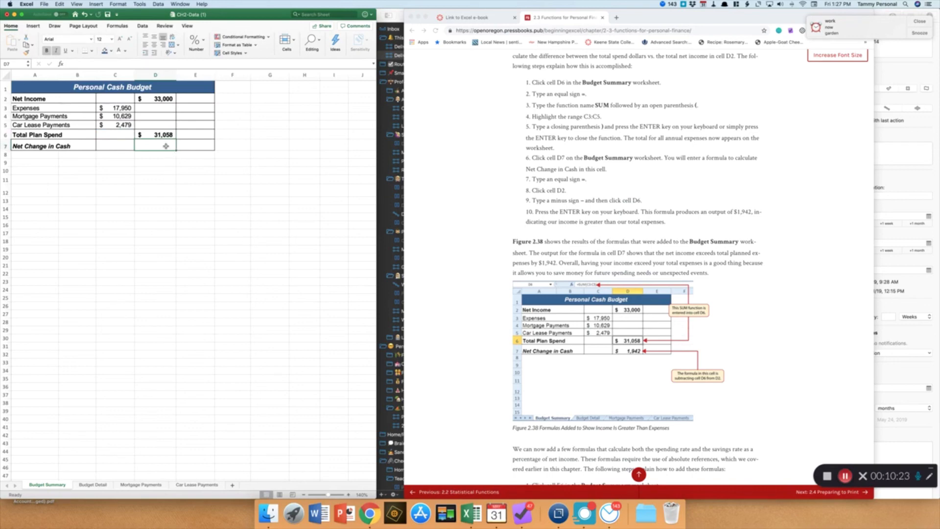
# Calculate Net Change in Cash in cell D7 by subtracting total plan spend from net income with =D2-D6
pyautogui.write('=')
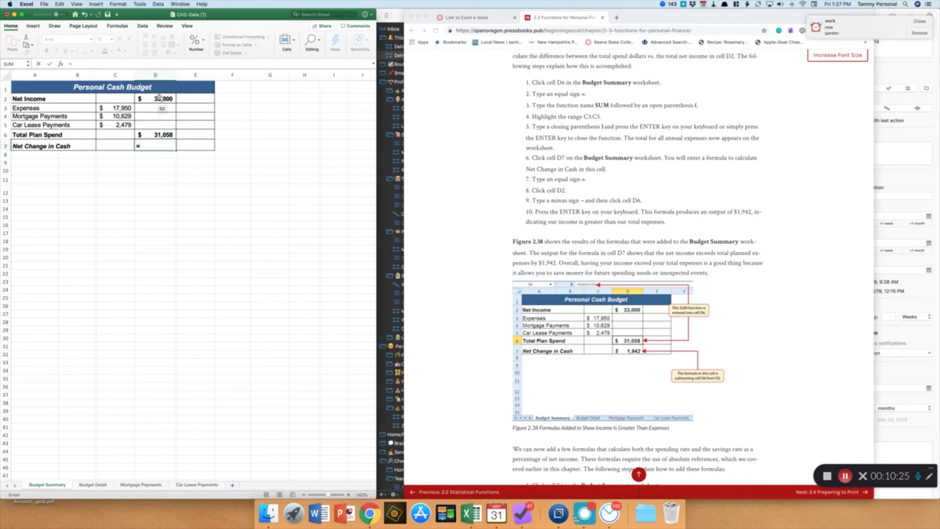
pyautogui.click(158, 98)
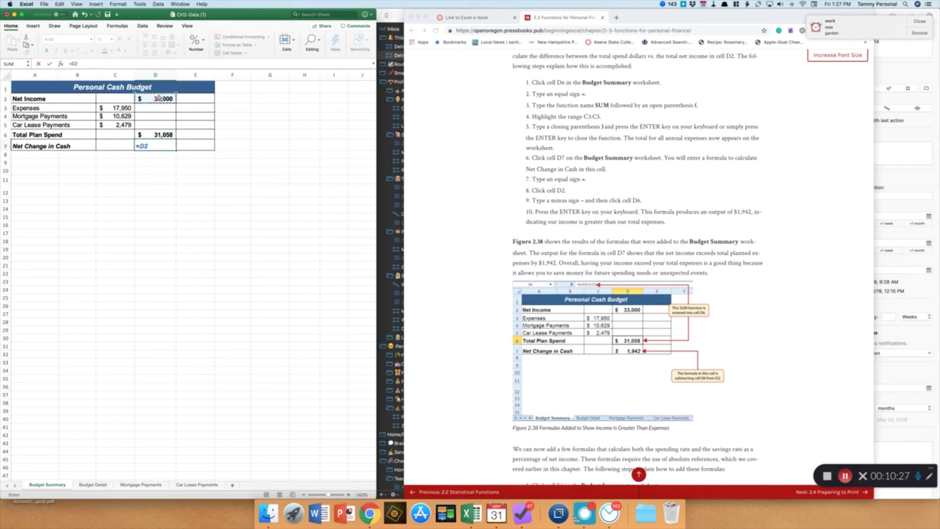
pyautogui.write('-')
pyautogui.click(162, 135)
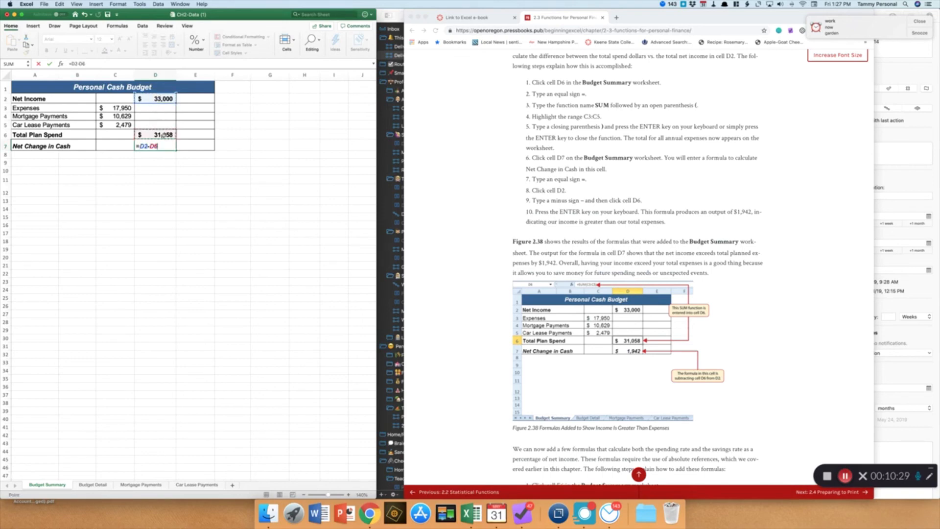
pyautogui.press('Return')
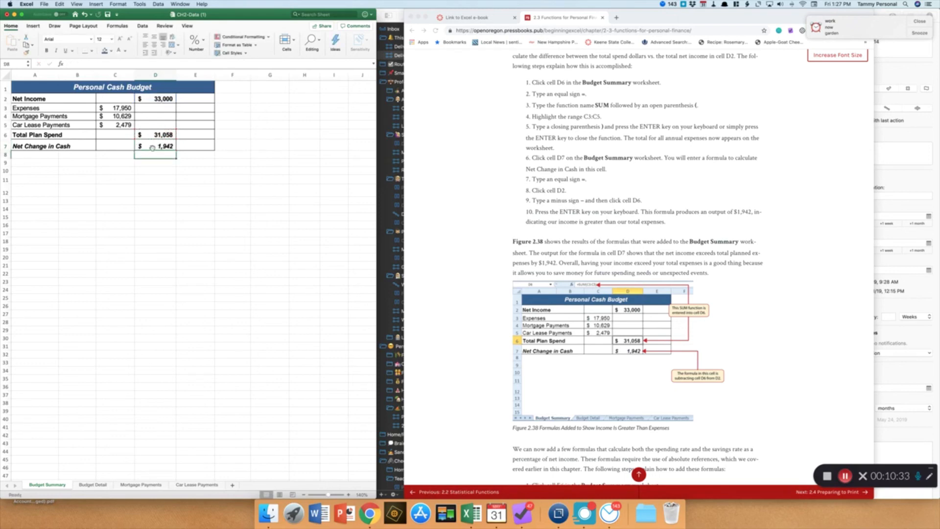
pyautogui.click(152, 147)
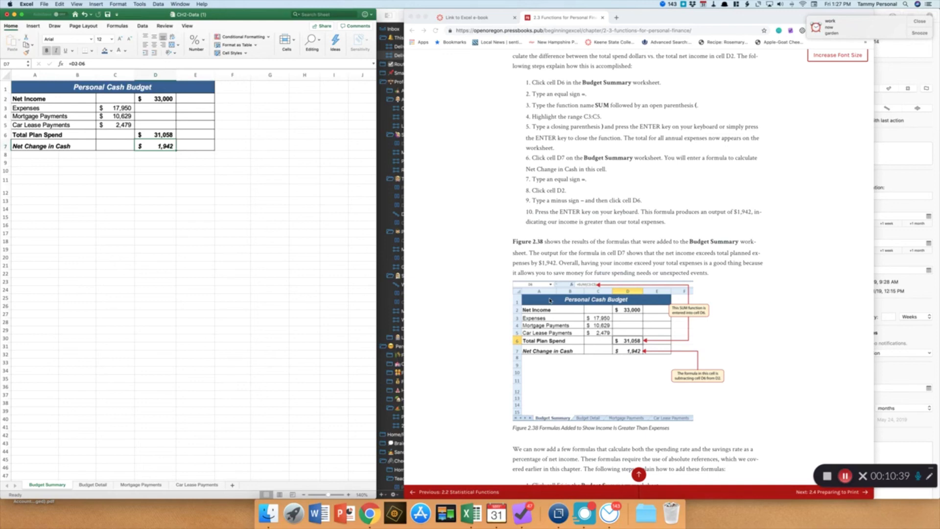
# Read the e-book's steps for the spending and savings rate formulas in E6 and E7, Figure 2.39 and the Key Takeaways
pyautogui.scroll(-5, 550, 300)
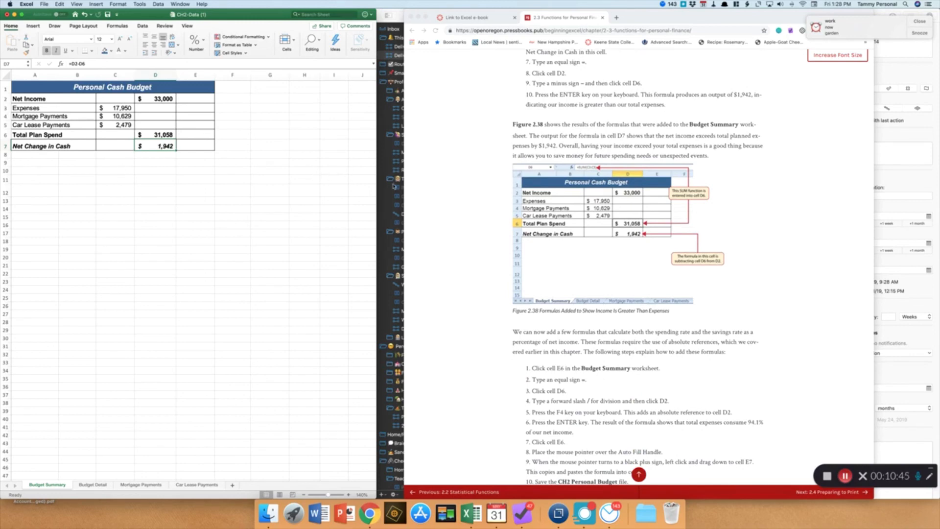
pyautogui.scroll(-4, 469, 194)
pyautogui.scroll(-6, 470, 194)
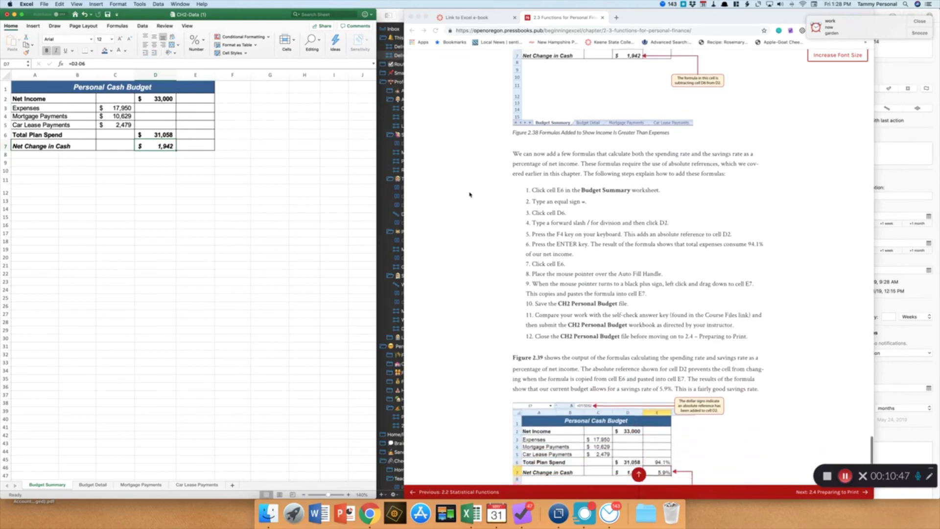
pyautogui.scroll(-2, 470, 195)
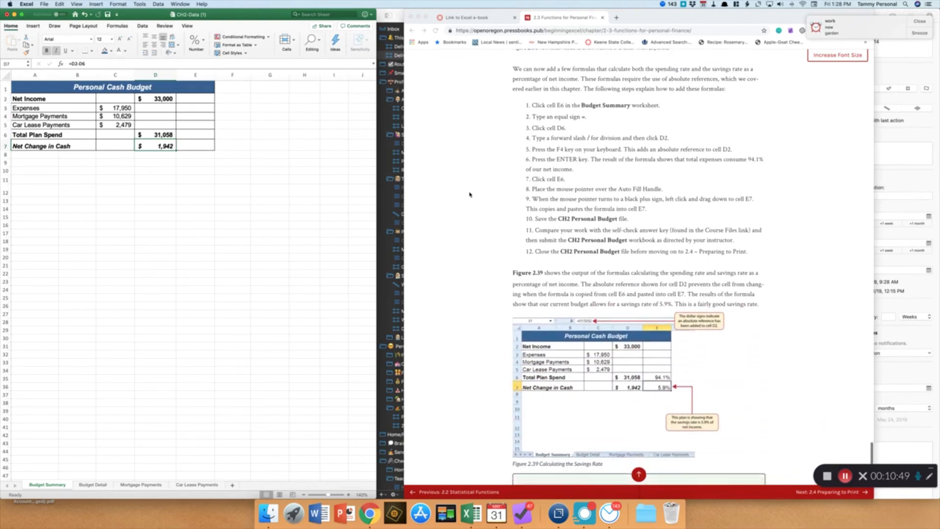
pyautogui.scroll(-4, 469, 195)
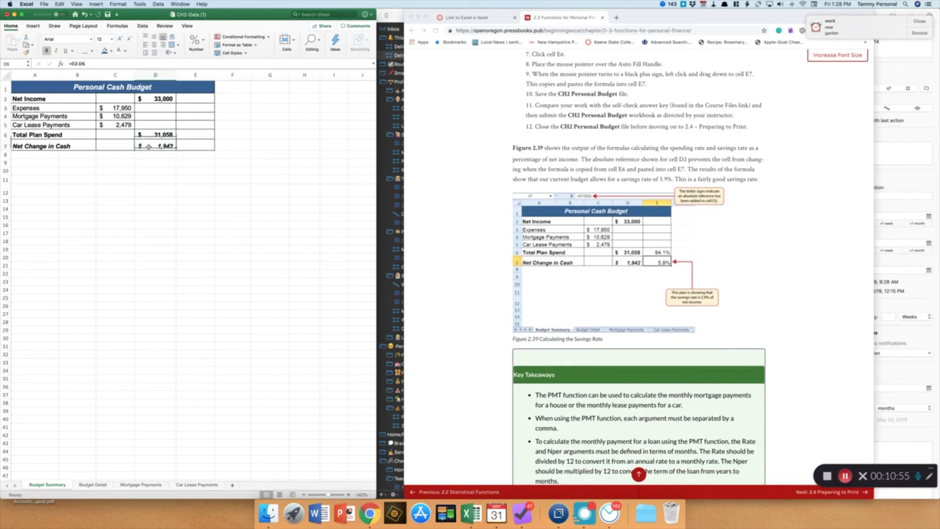
pyautogui.scroll(-10, 508, 225)
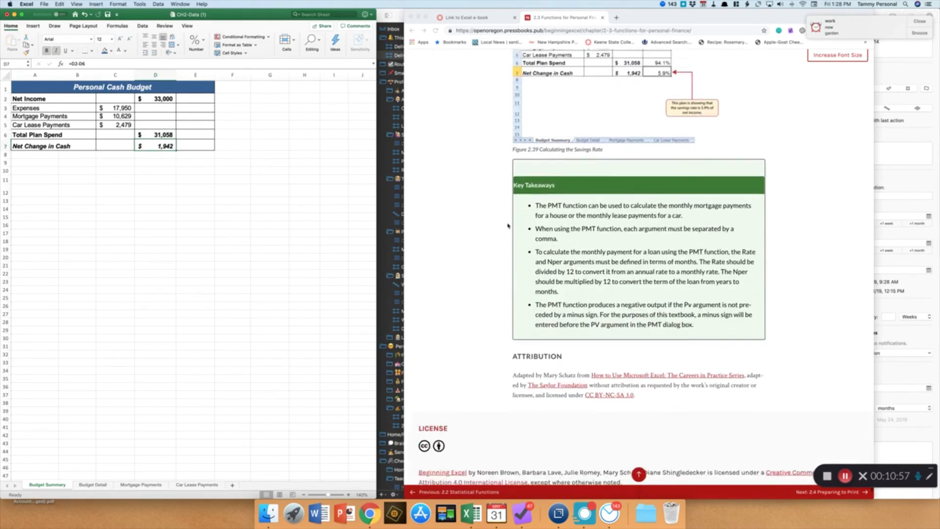